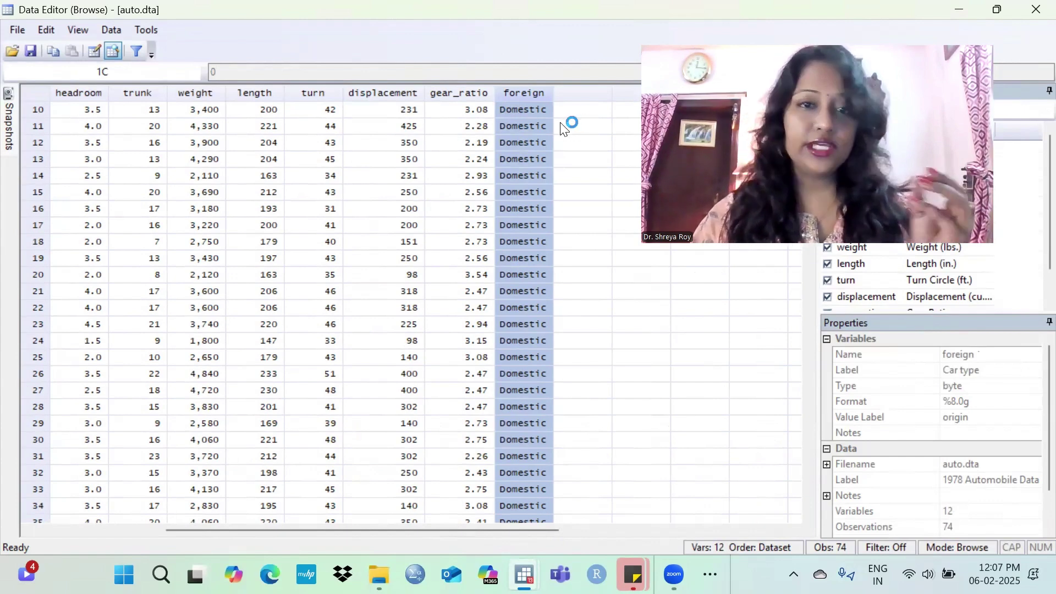
- Look through the foreign column of the automobile data down to the last record and leave the data browser
scroll(528, 275, "down", 2)
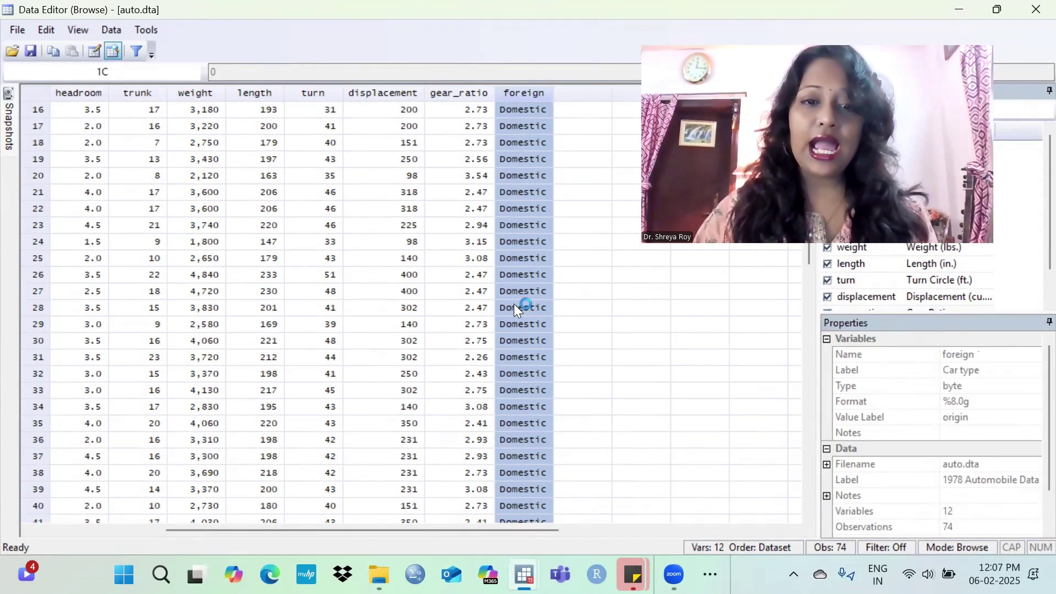
scroll(517, 308, "down", 10)
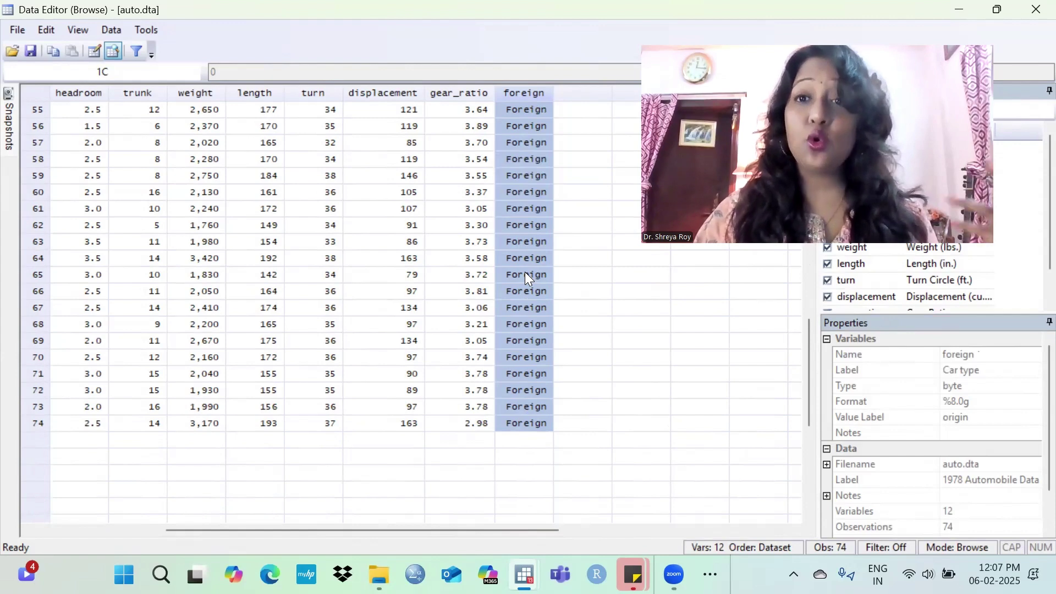
scroll(558, 232, "up", 12)
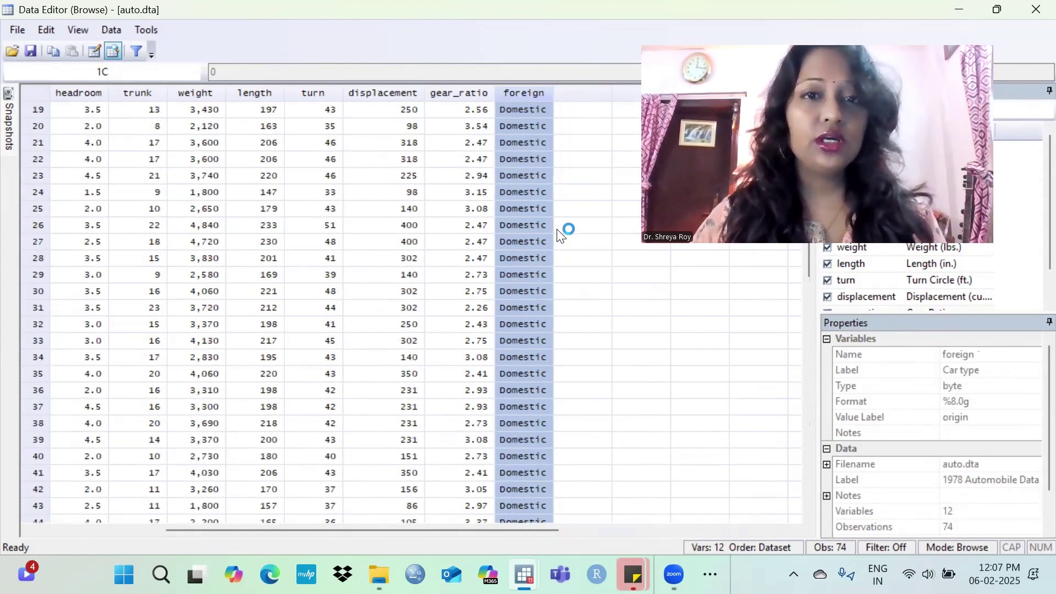
scroll(558, 232, "up", 4)
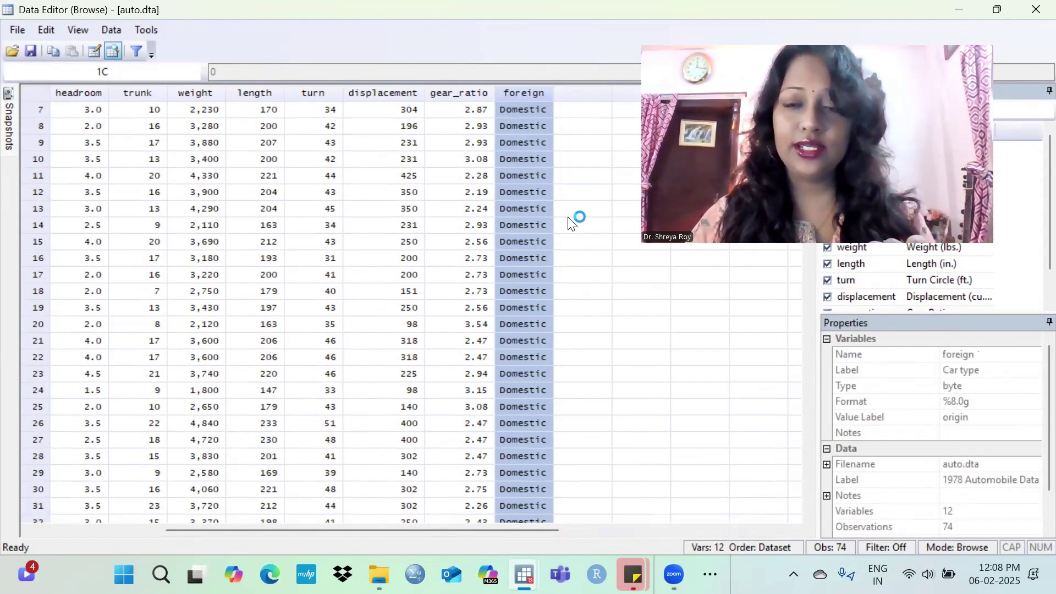
left_click(951, 11)
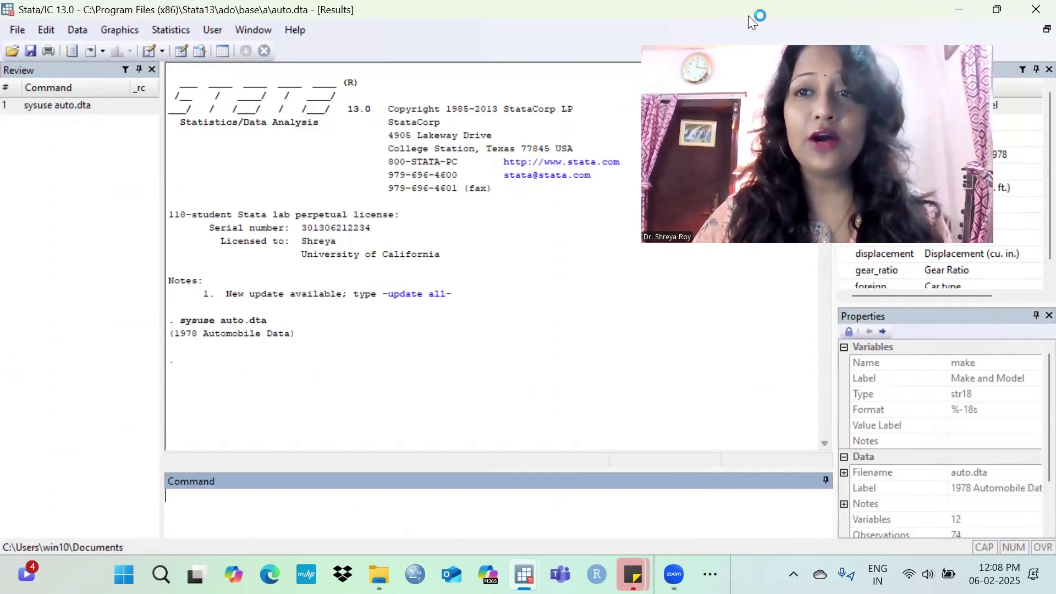
left_click_drag(747, 16, 492, 34)
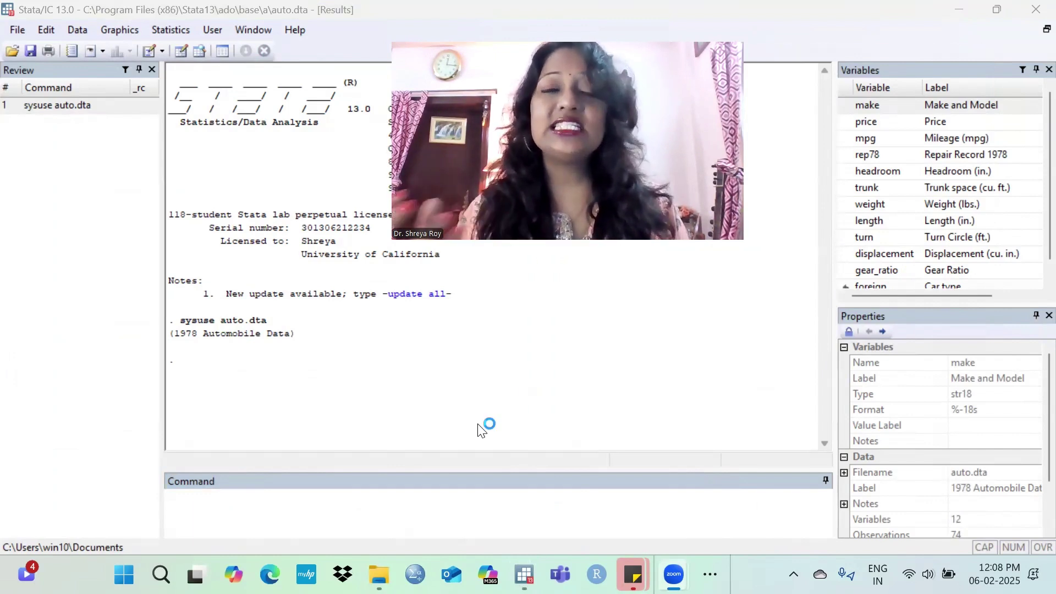
- Generate a standardized version of weight named v1 with the command egen v1=std( weight)
left_click(252, 498)
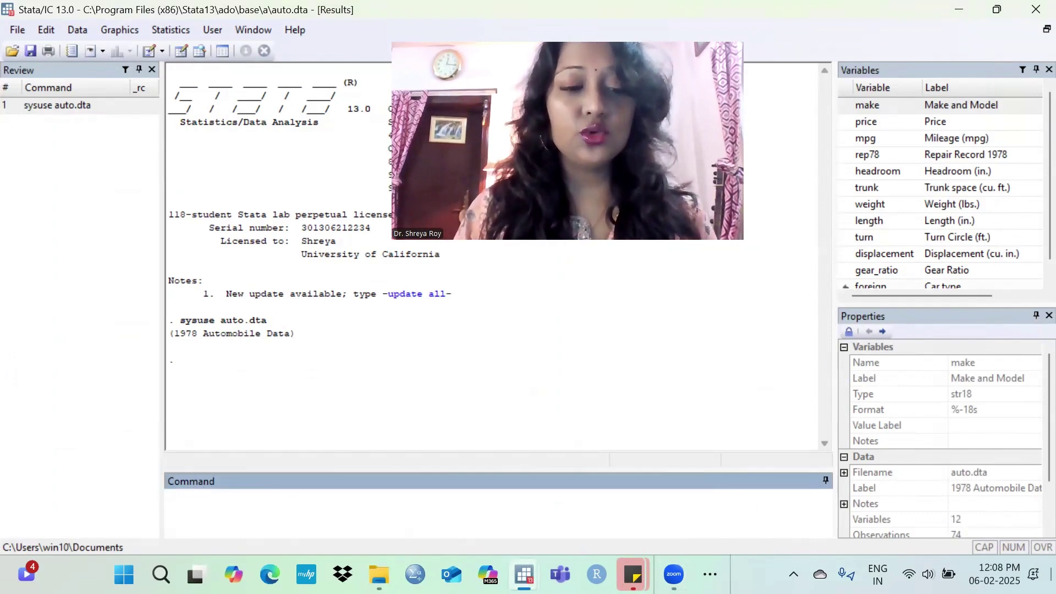
type("ege")
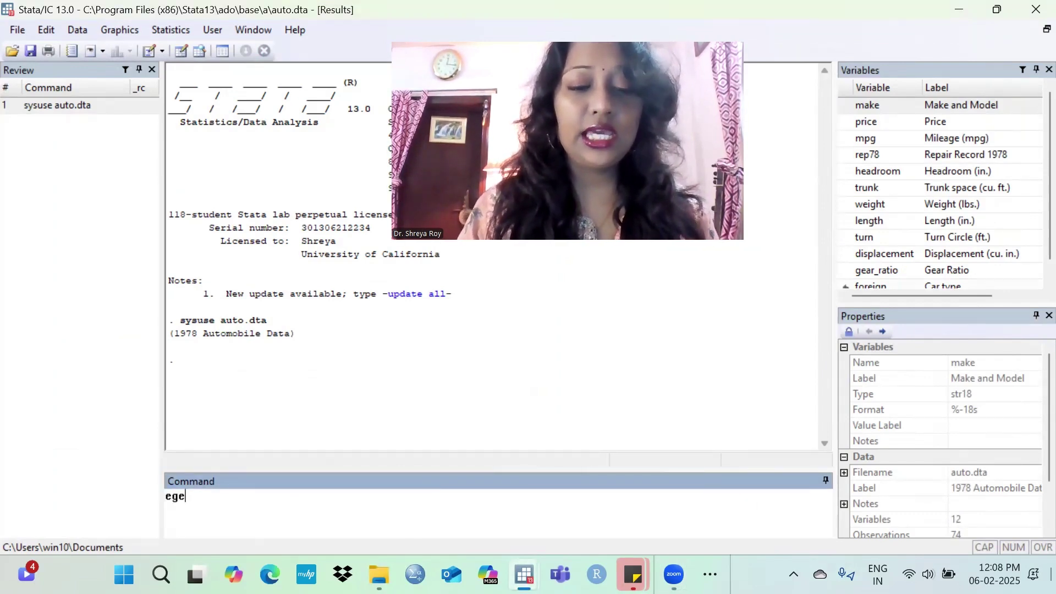
type("n v1=")
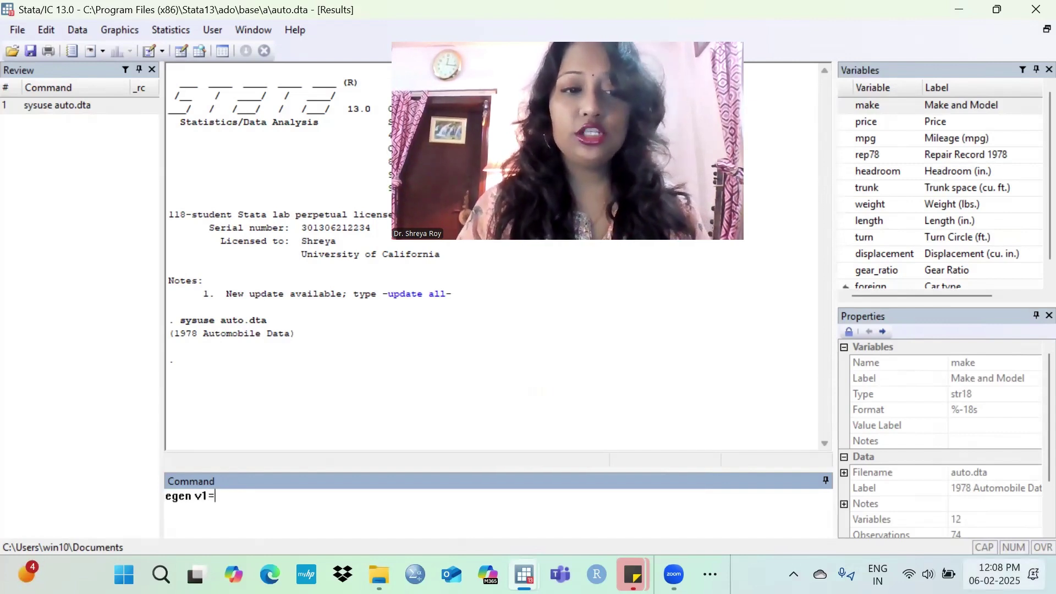
type("sta")
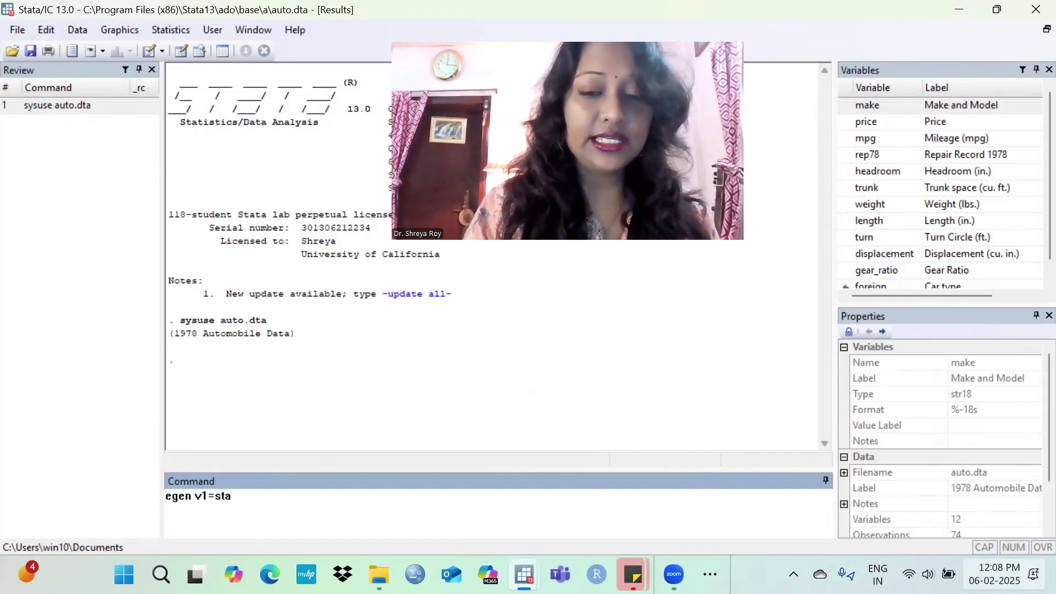
key("BackSpace")
type("d(")
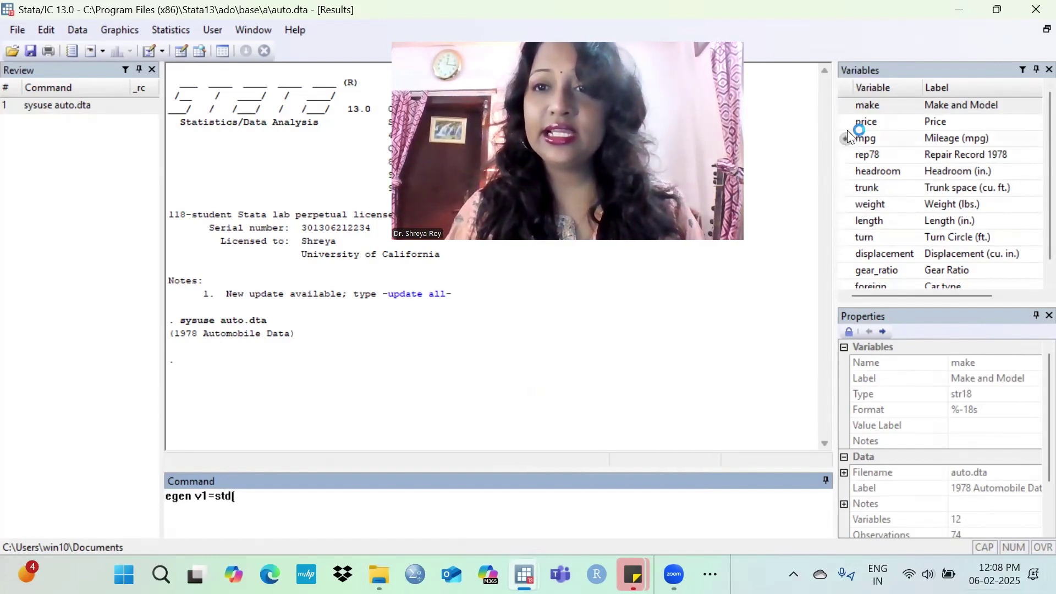
double_click(846, 206)
type(")")
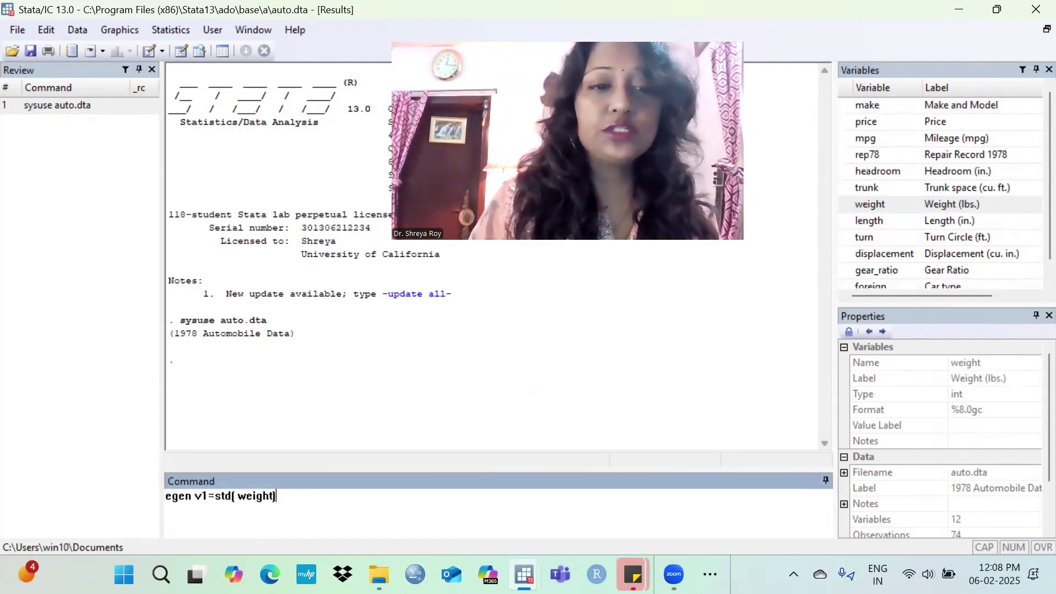
key("Return")
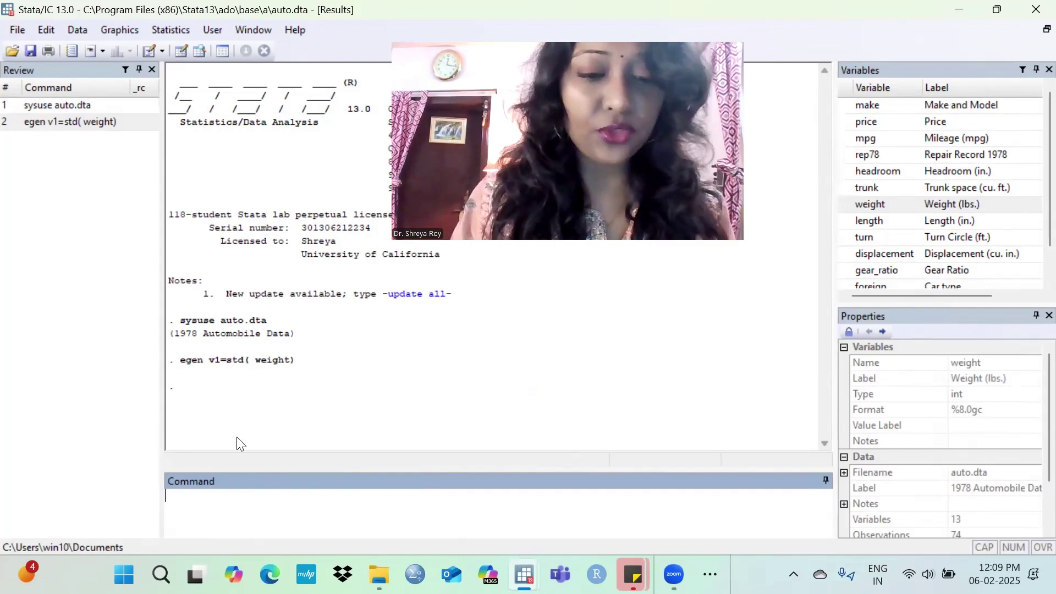
- Write out the standardization formula (ob1-mean)/sd as an unexecuted illustration on the command line and clear it
type("ob1")
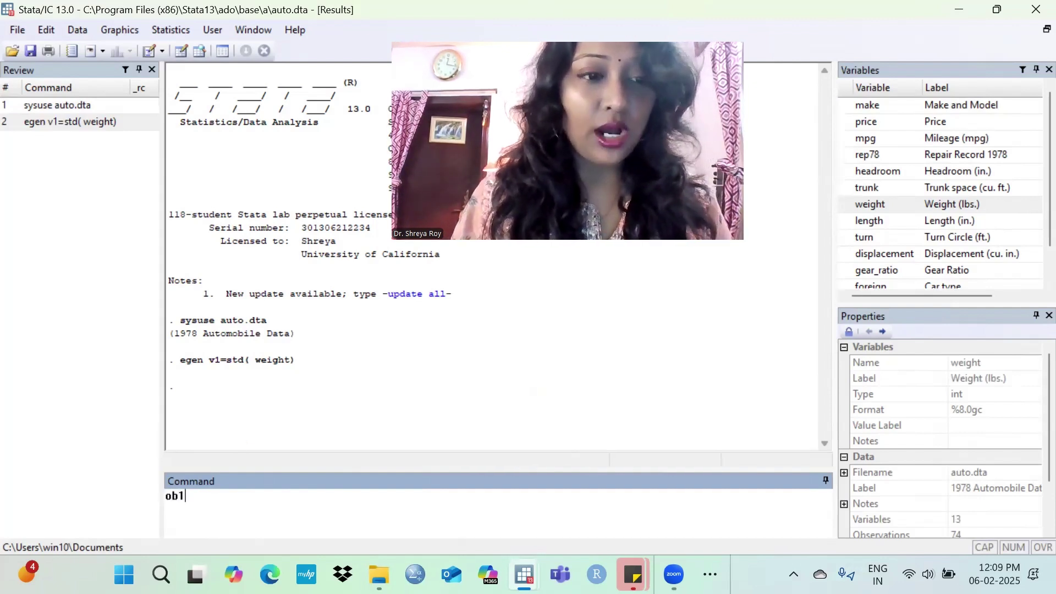
type("-mean)")
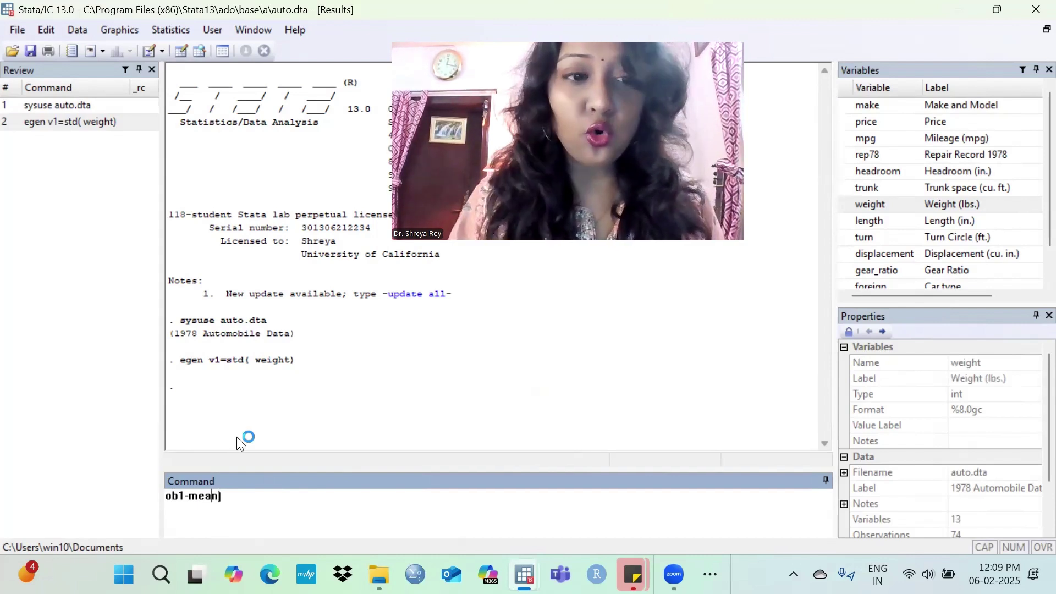
key("Left")
type("(")
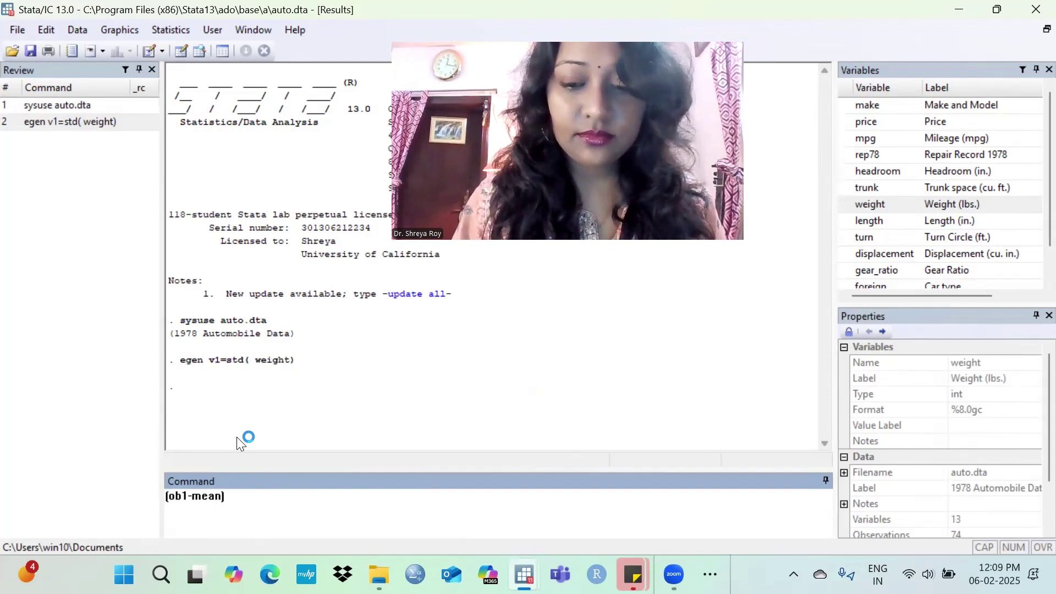
type("/sd")
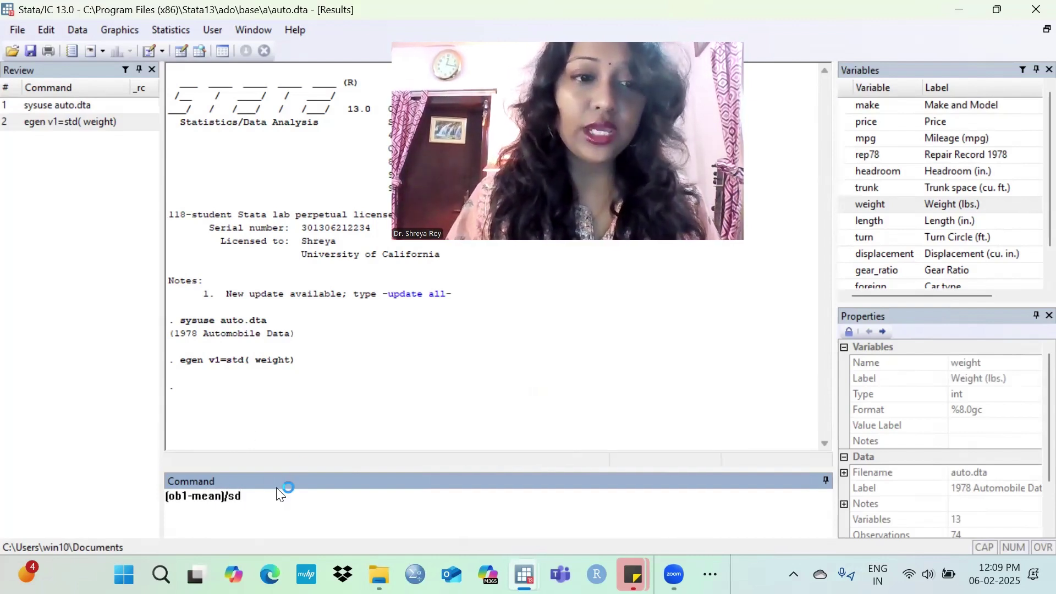
triple_click(262, 497)
key("BackSpace")
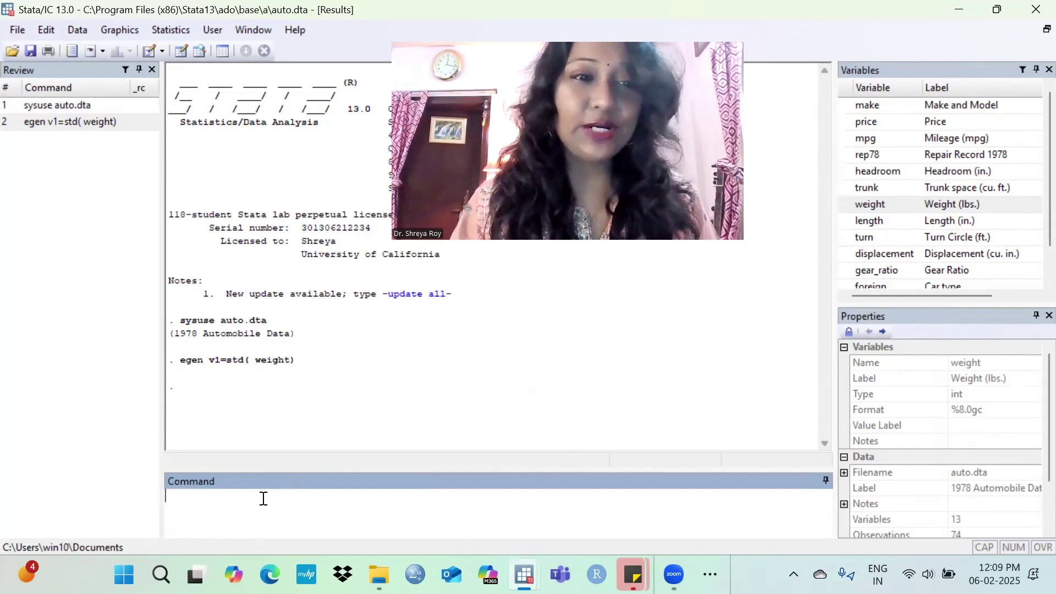
- Generate the log of weight as a new variable lgwt with the command gen lgwt=log( weight)
left_click_drag(175, 360, 210, 365)
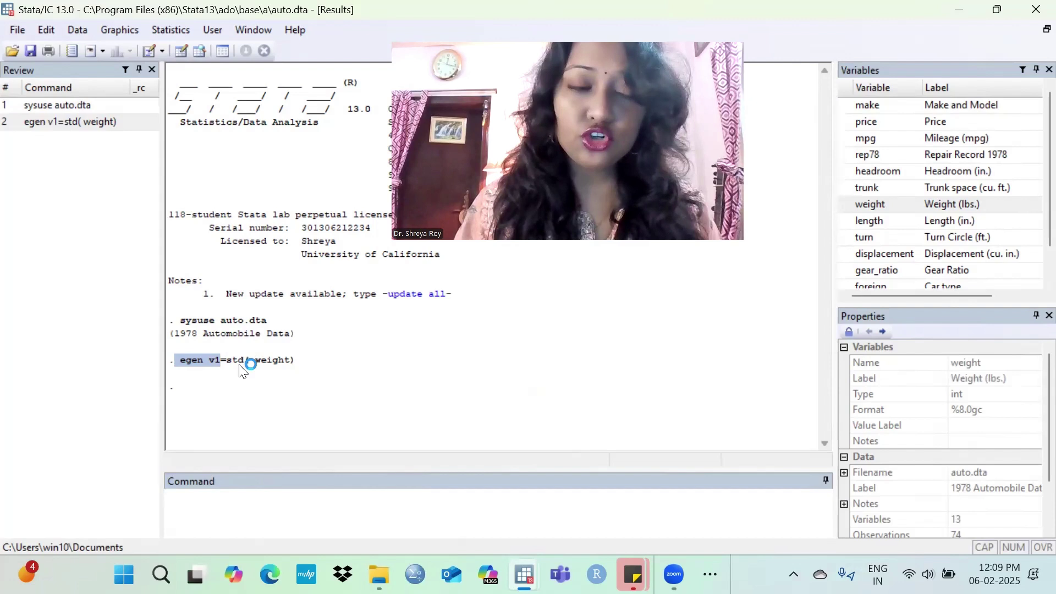
left_click(195, 525)
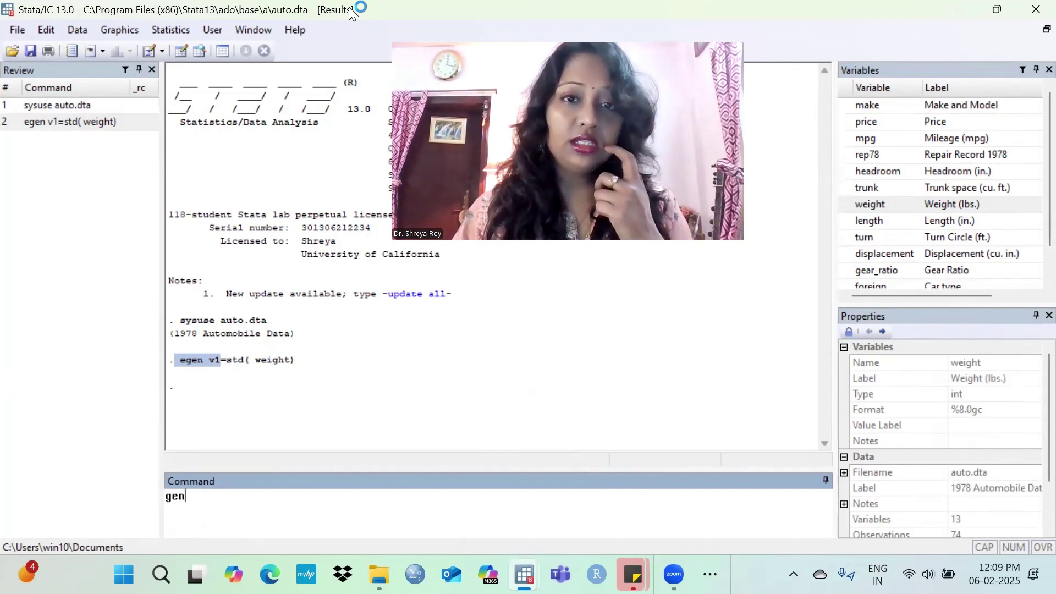
mouse_move(870, 208)
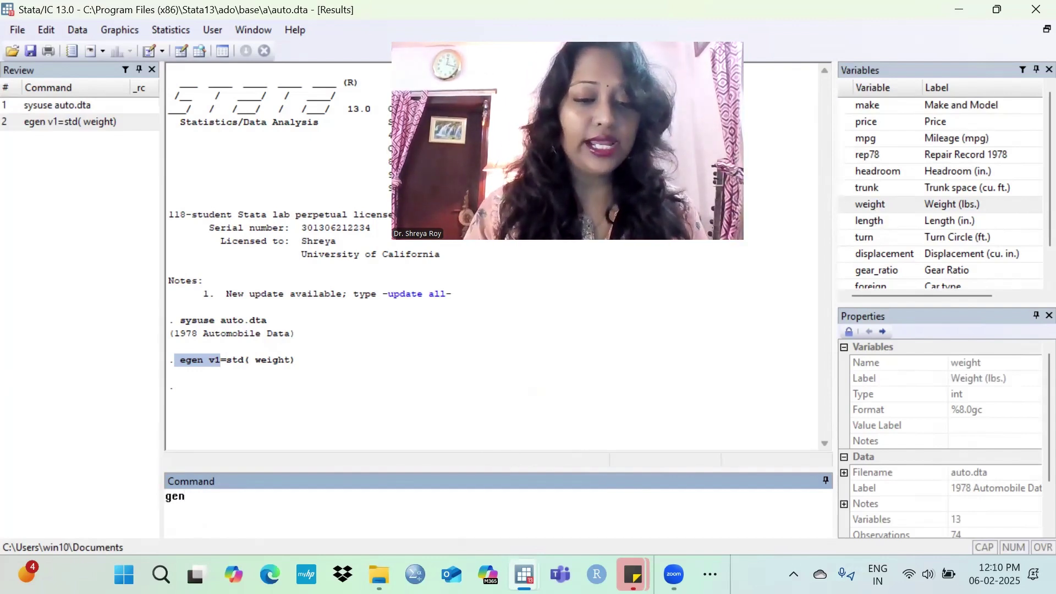
type("lgwt")
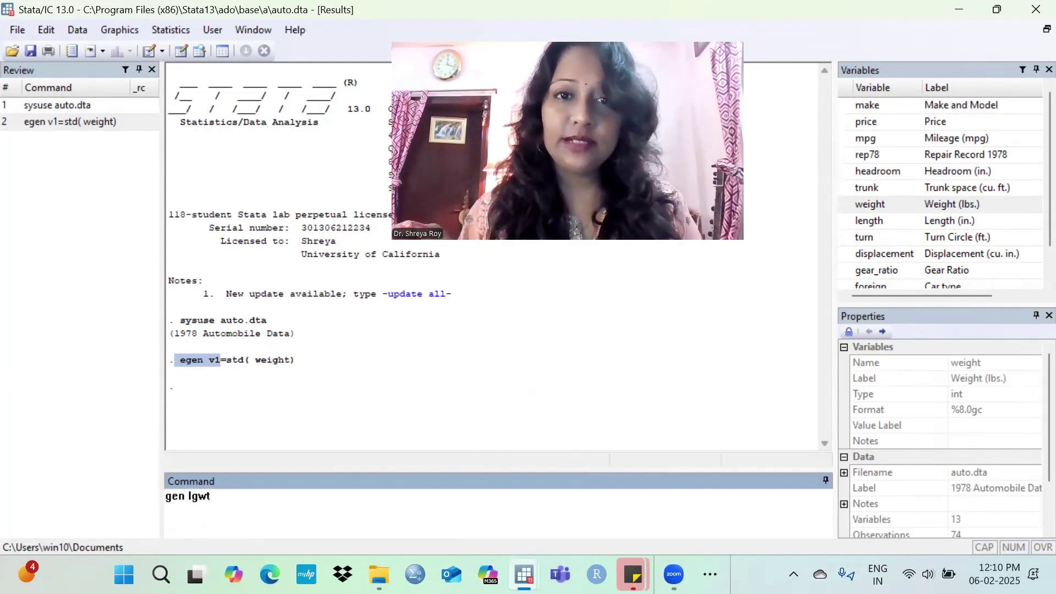
type("=")
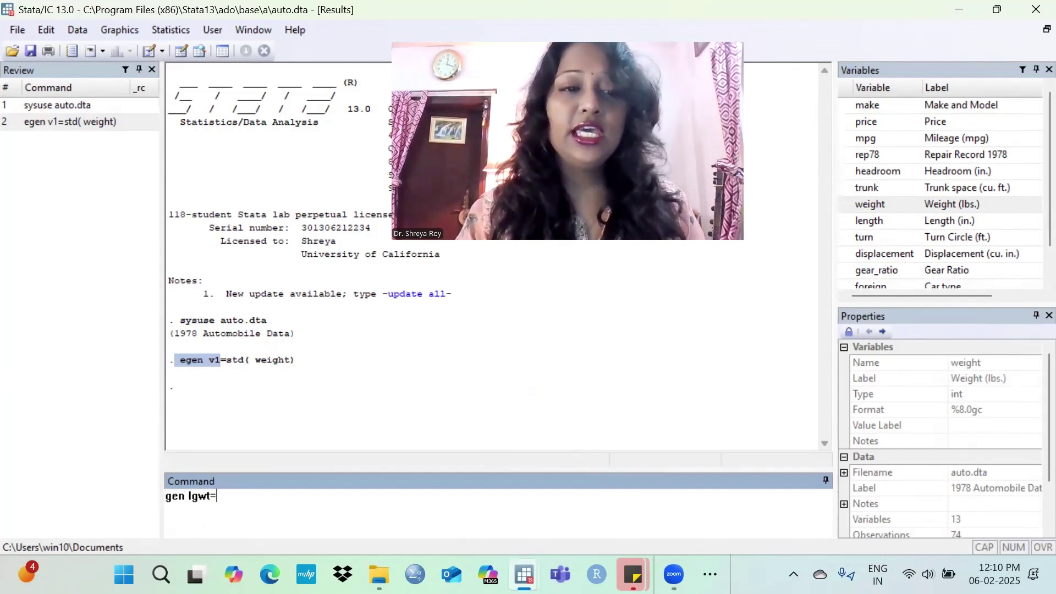
type("log")
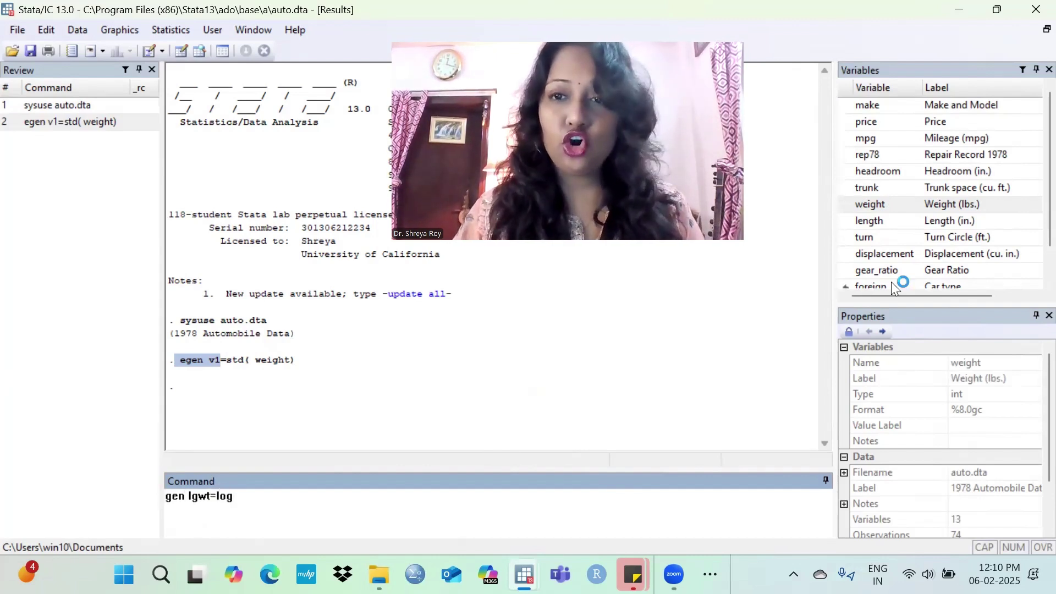
type("(")
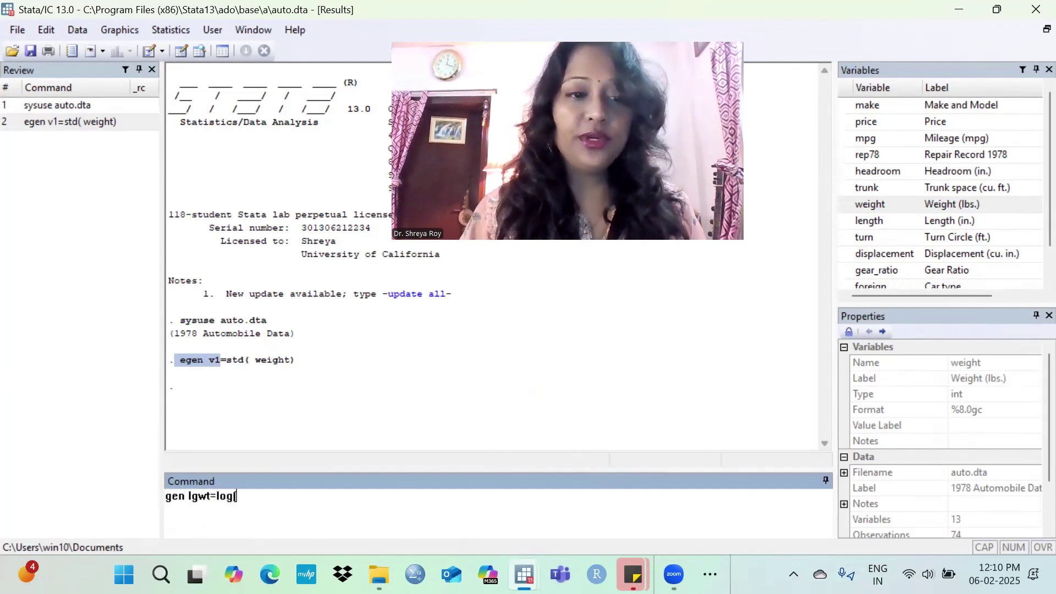
left_click(847, 205)
type(")")
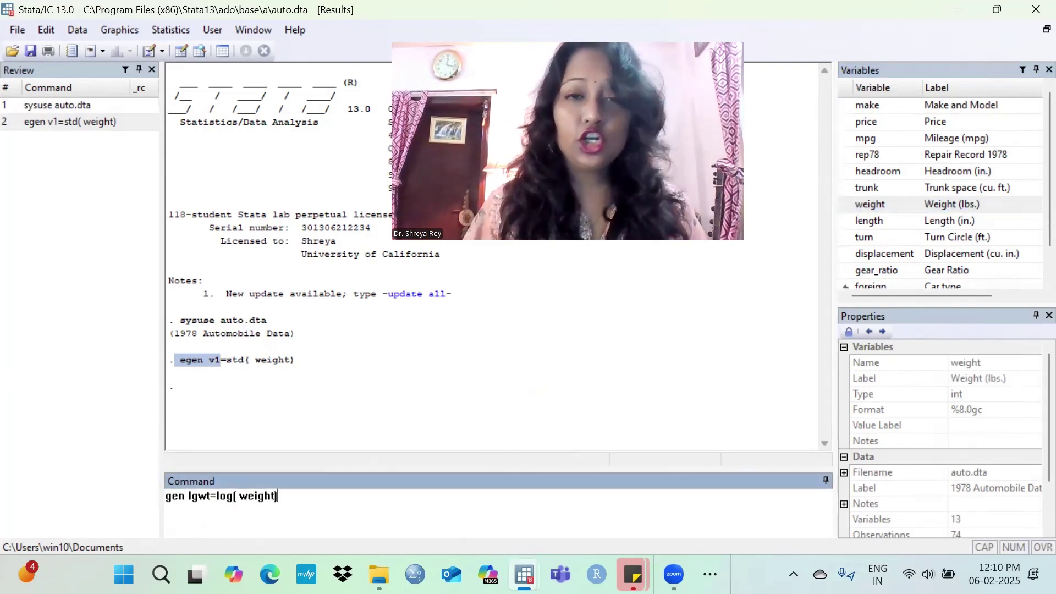
key("Return")
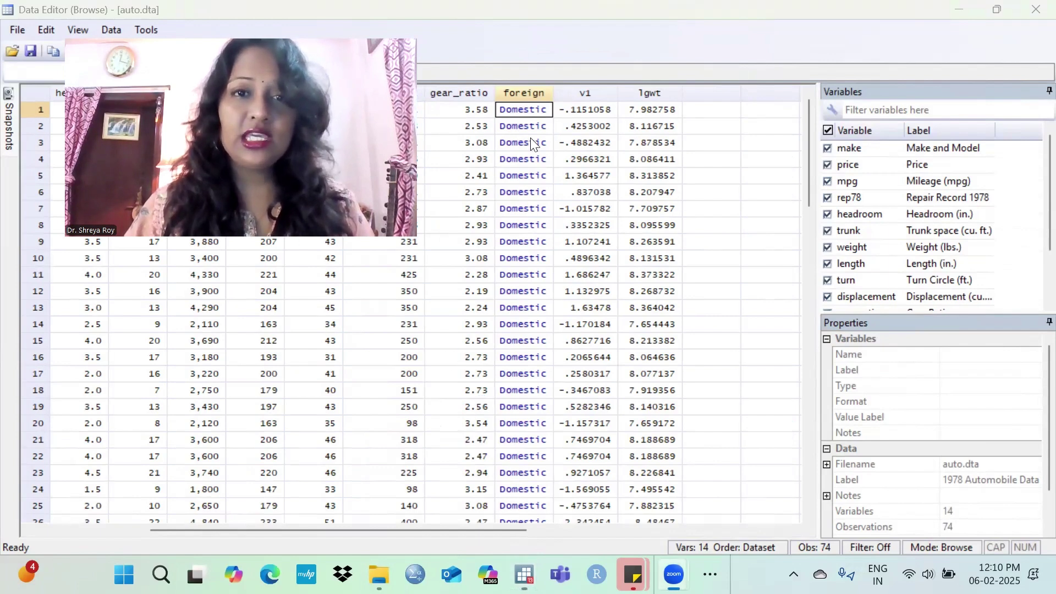
- Examine the new v1 and lgwt columns in the data browser
left_click(585, 93)
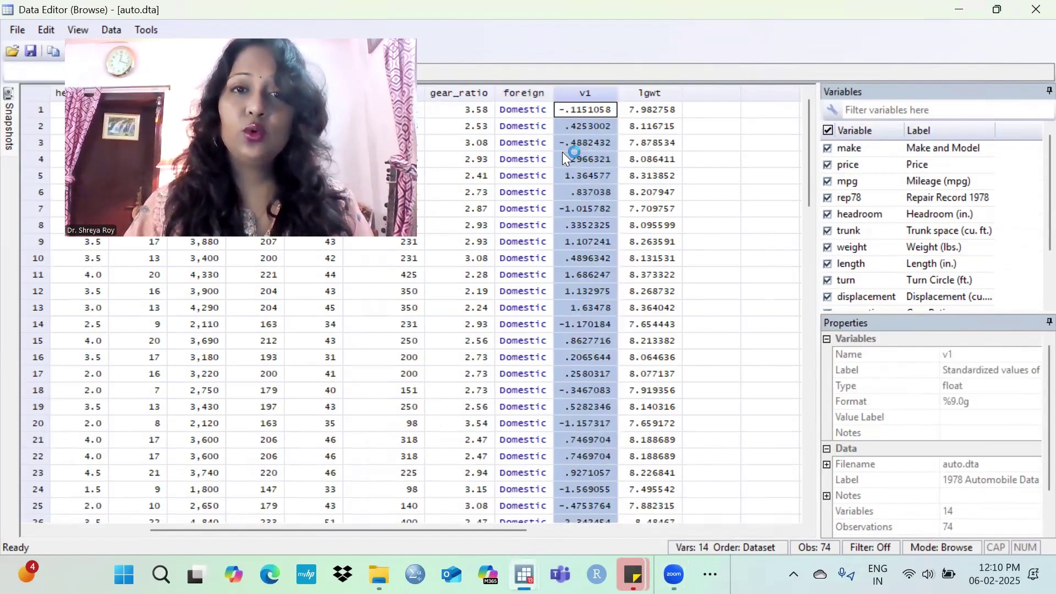
left_click(644, 93)
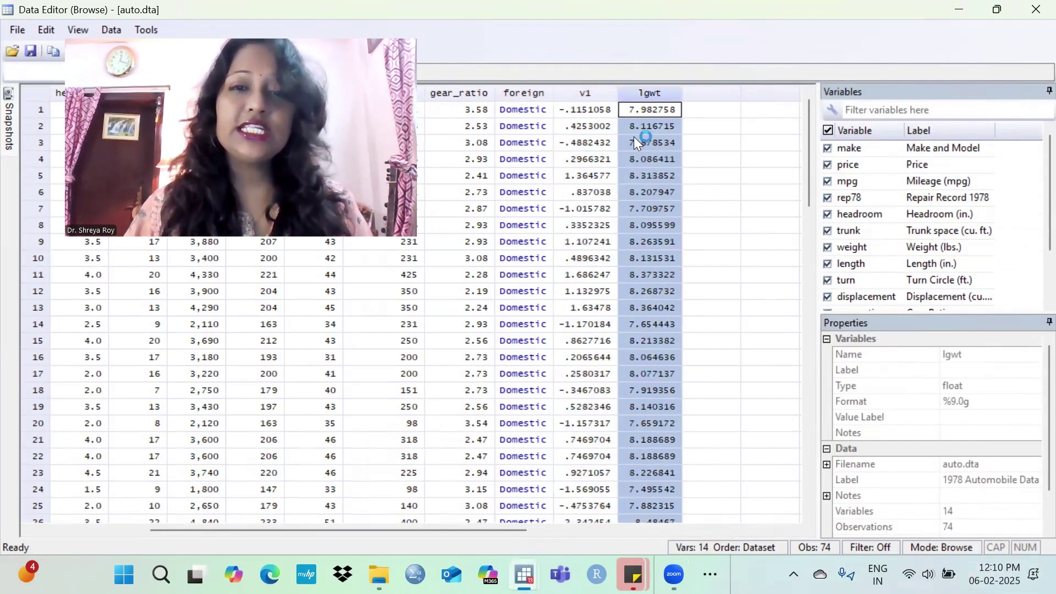
left_click(997, 9)
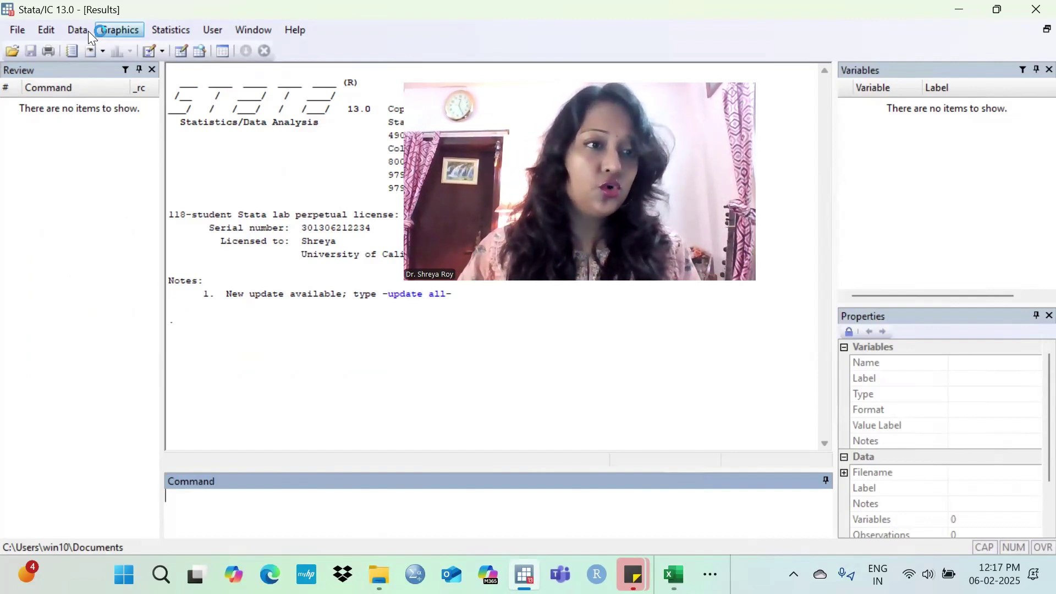
- Load the installed example dataset auto.dta into the empty session
key("alt+f")
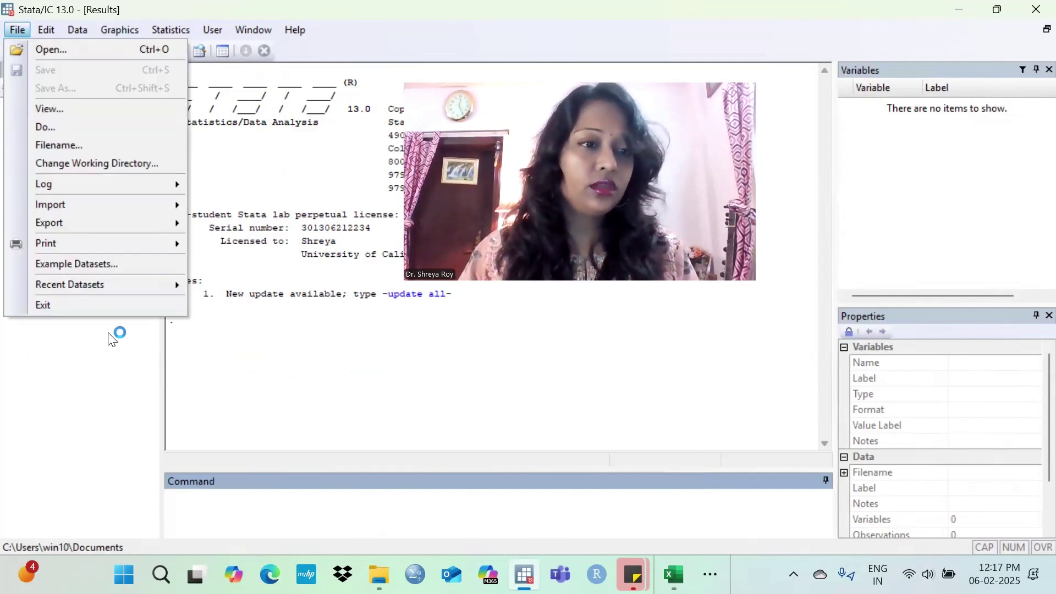
left_click(97, 265)
left_click(121, 217)
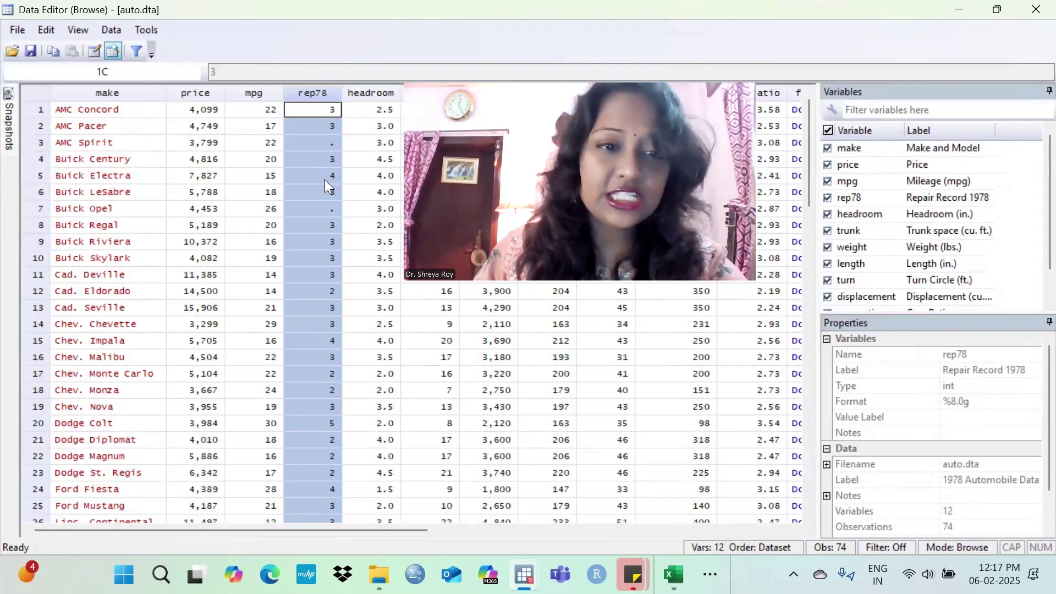
- Look through the rep78 column for its repair record categories and close the data browser
scroll(319, 338, "down", 12)
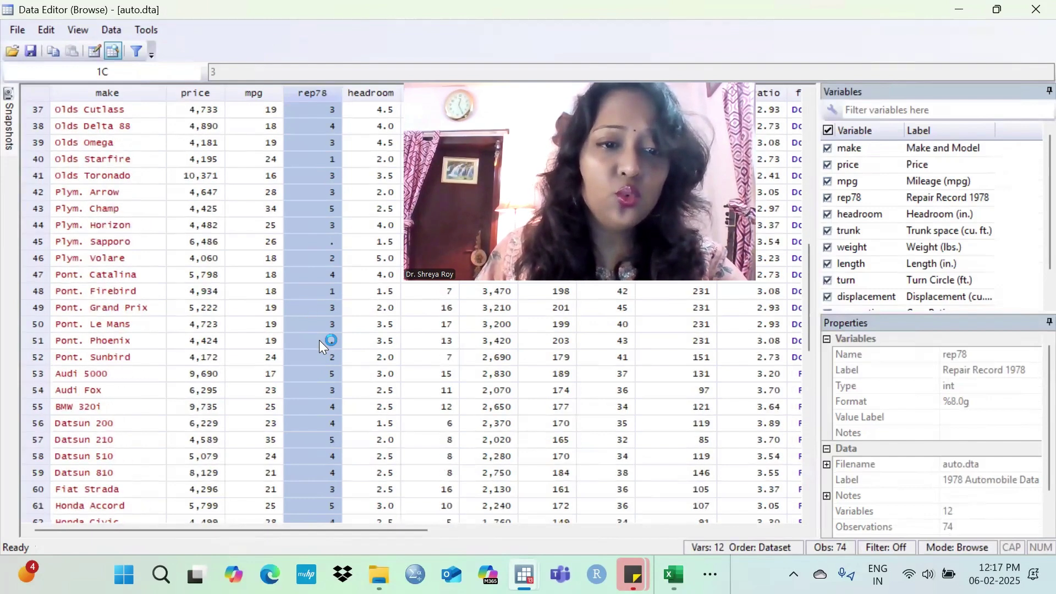
scroll(312, 301, "down", 1)
left_click(1036, 9)
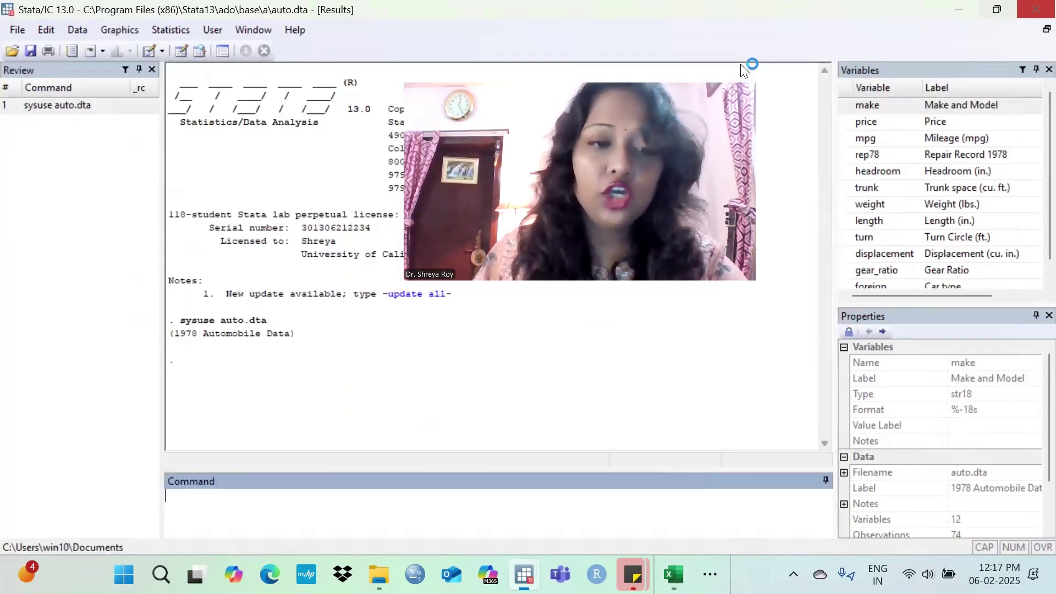
- Switch to the Excel workbook and sort Sheet7 by the Education column from smallest to largest, expanding the selection
left_click(673, 574)
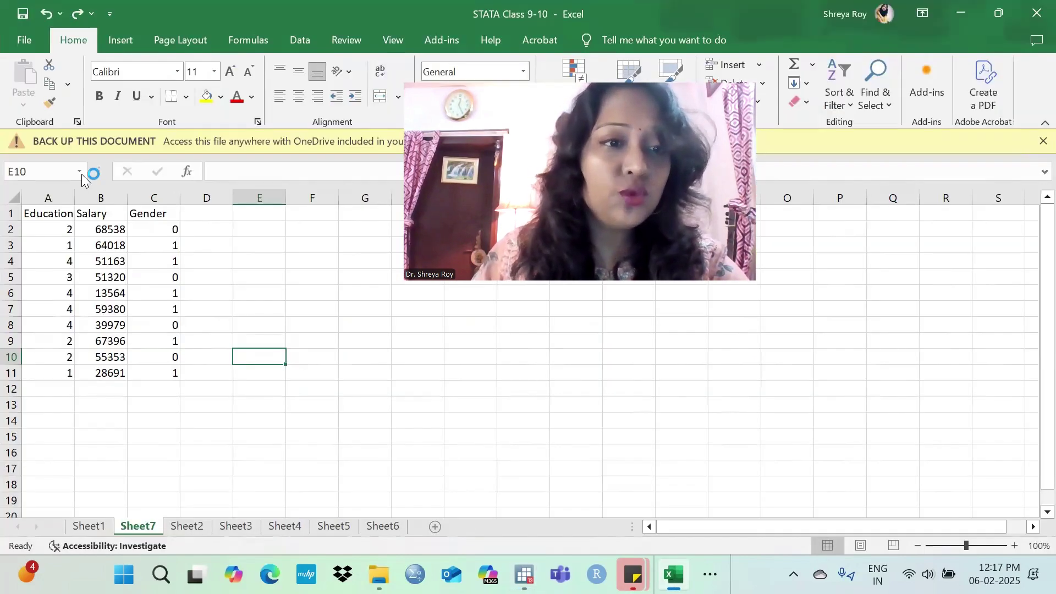
left_click(153, 261)
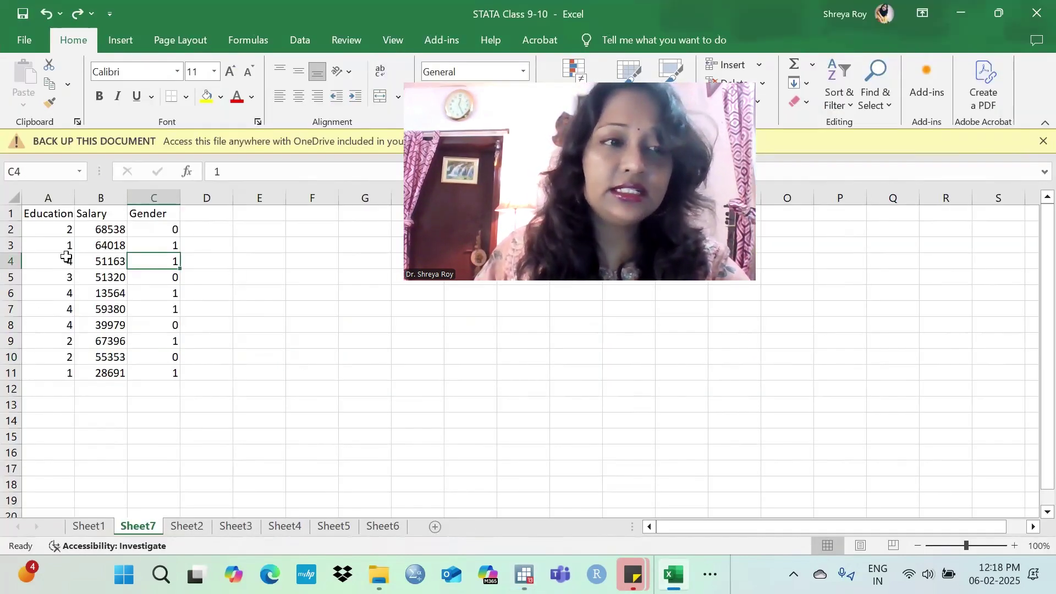
left_click(55, 198)
left_click(854, 105)
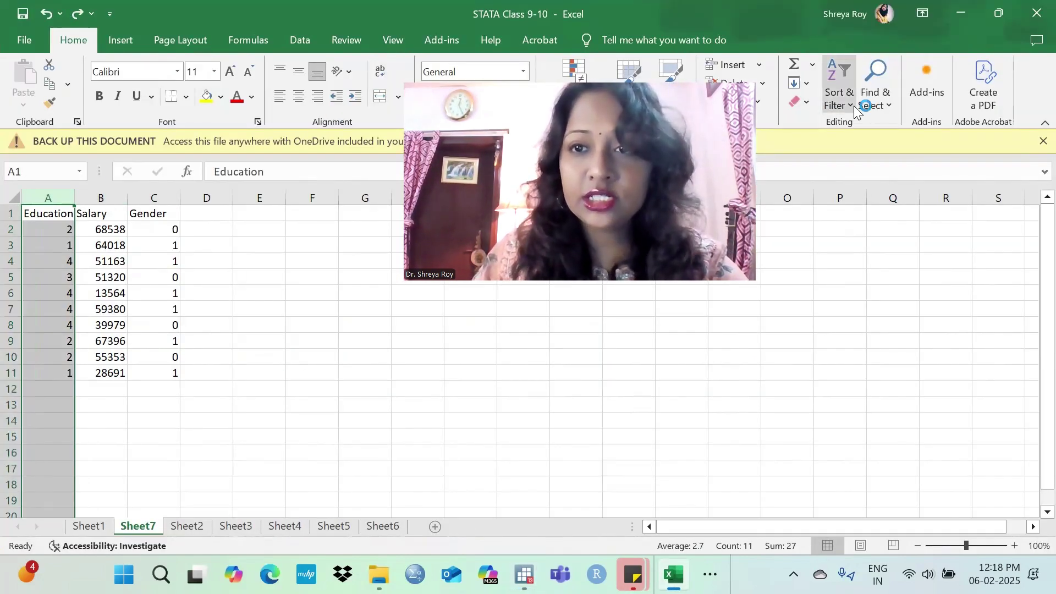
left_click(867, 130)
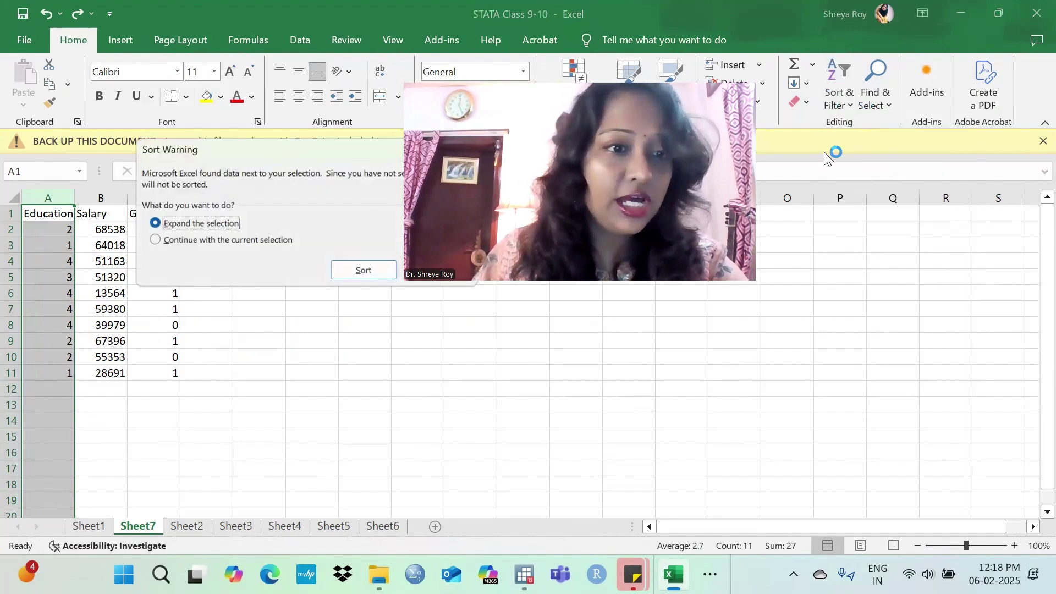
left_click(357, 270)
left_click(187, 403)
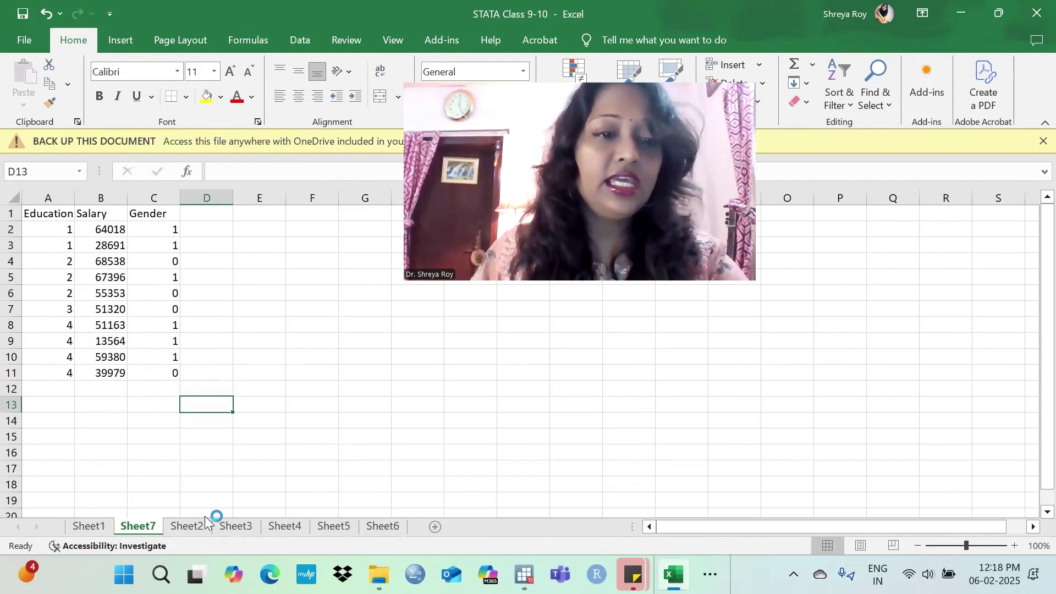
- Switch back to Stata and sort the dataset by repair record with the command sort rep78
key("alt+Tab")
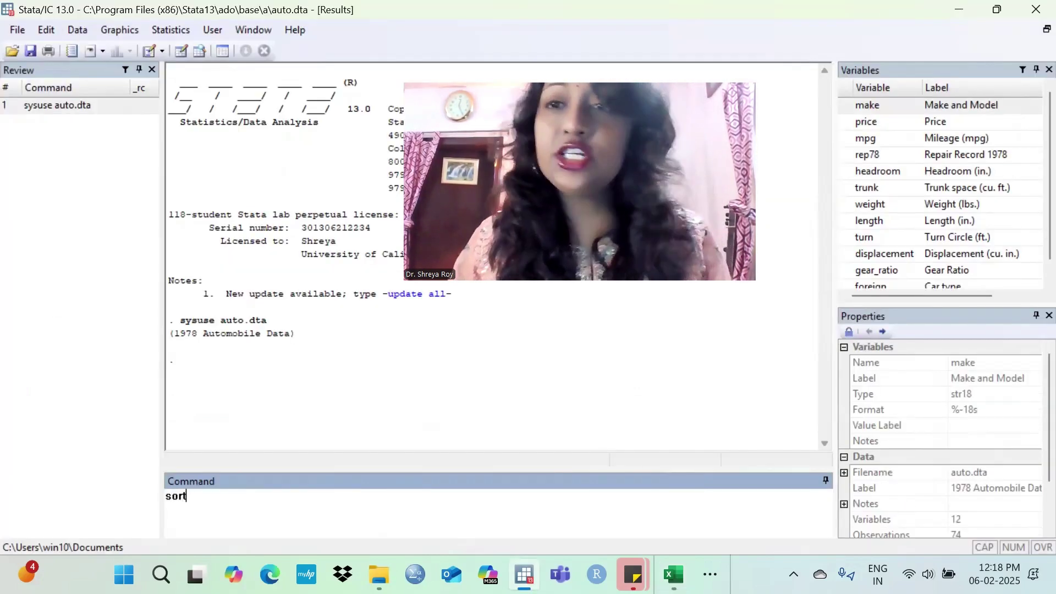
double_click(852, 160)
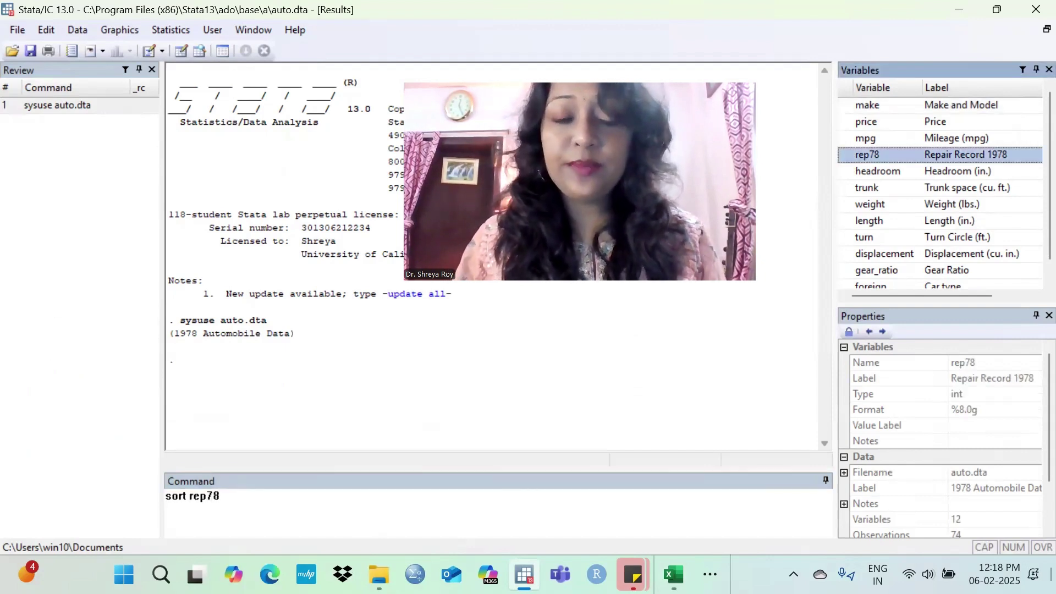
key("Return")
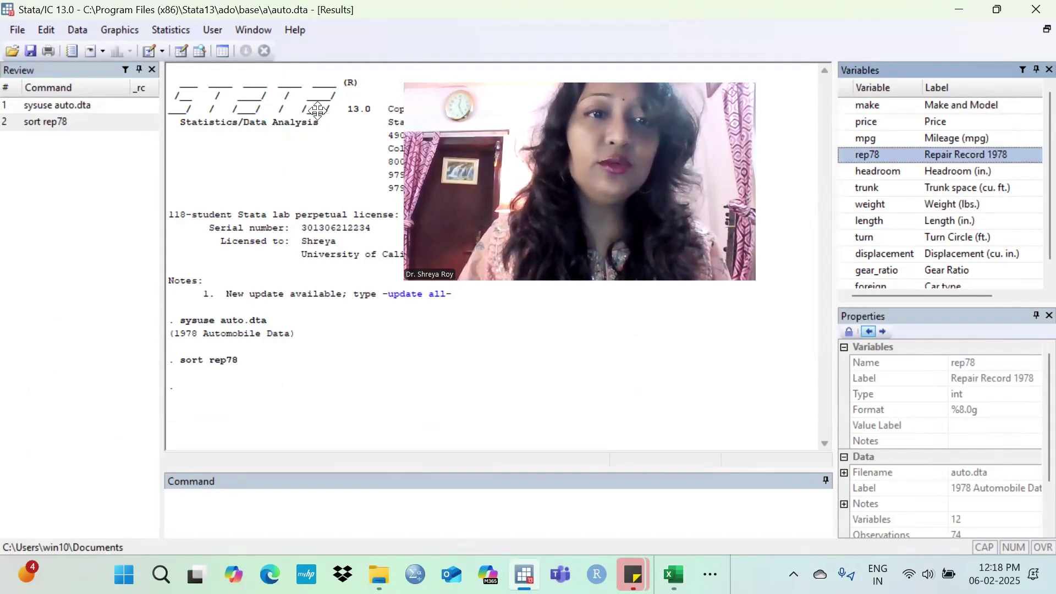
- Look through the sorted rep78 column in the data browser to see how its repair categories are grouped
key("ctrl+8")
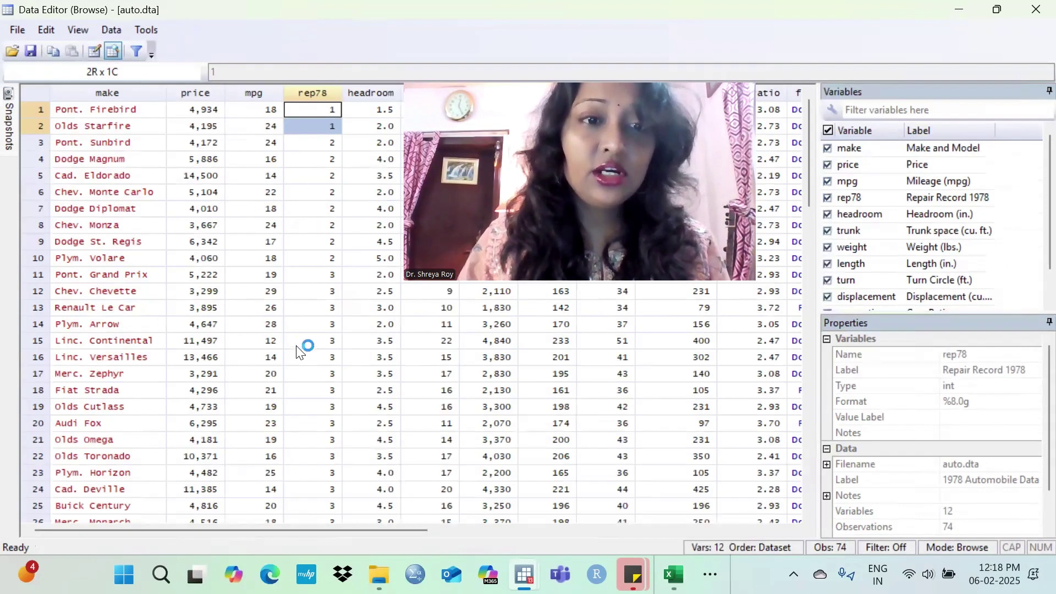
scroll(297, 331, "down", 4)
left_click_drag(293, 159, 311, 392)
scroll(335, 407, "down", 3)
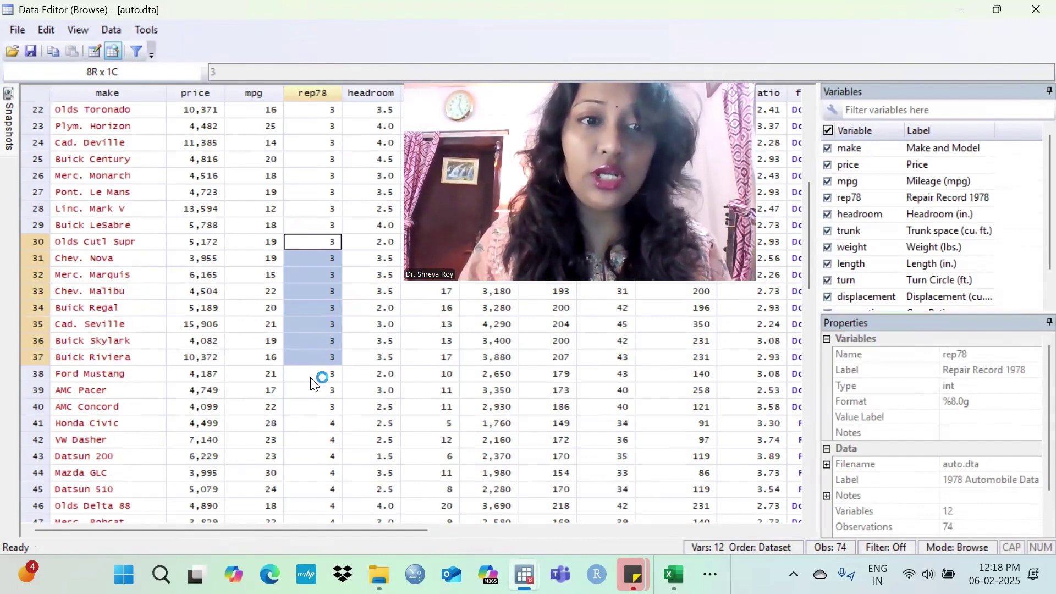
scroll(310, 377, "down", 8)
left_click(298, 412)
key("shift+Down")
key("shift+Down")
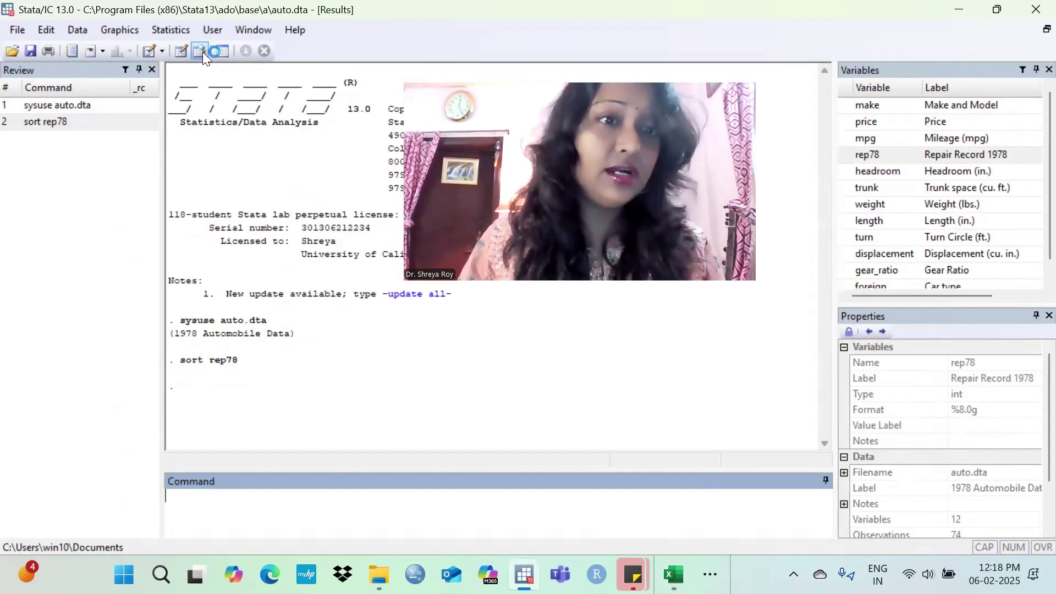
left_click(204, 49)
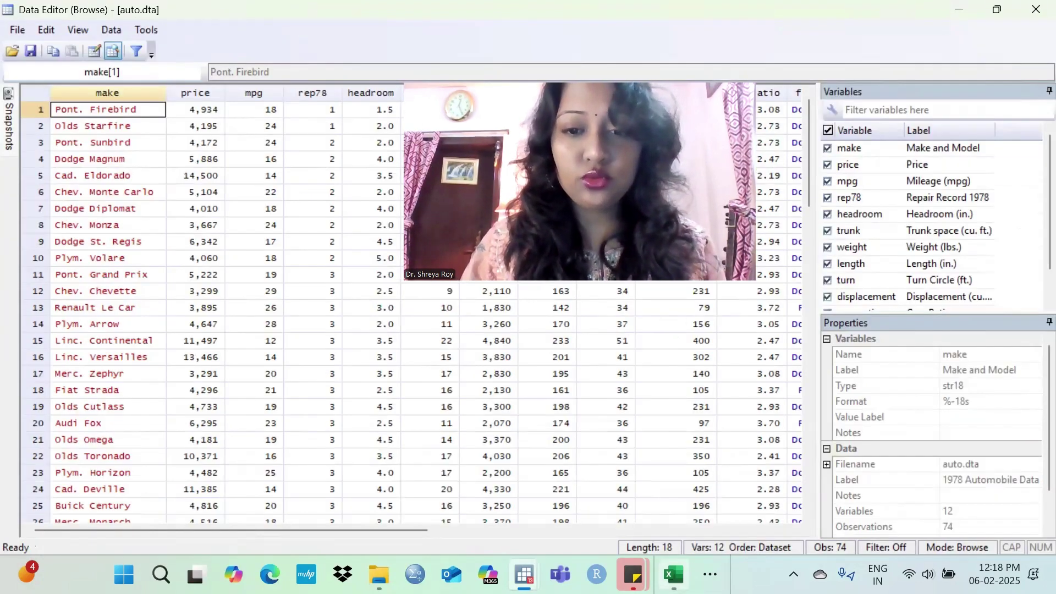
- Switch to the Excel workbook and highlight the coded Gender values in Sheet7
mouse_move(673, 572)
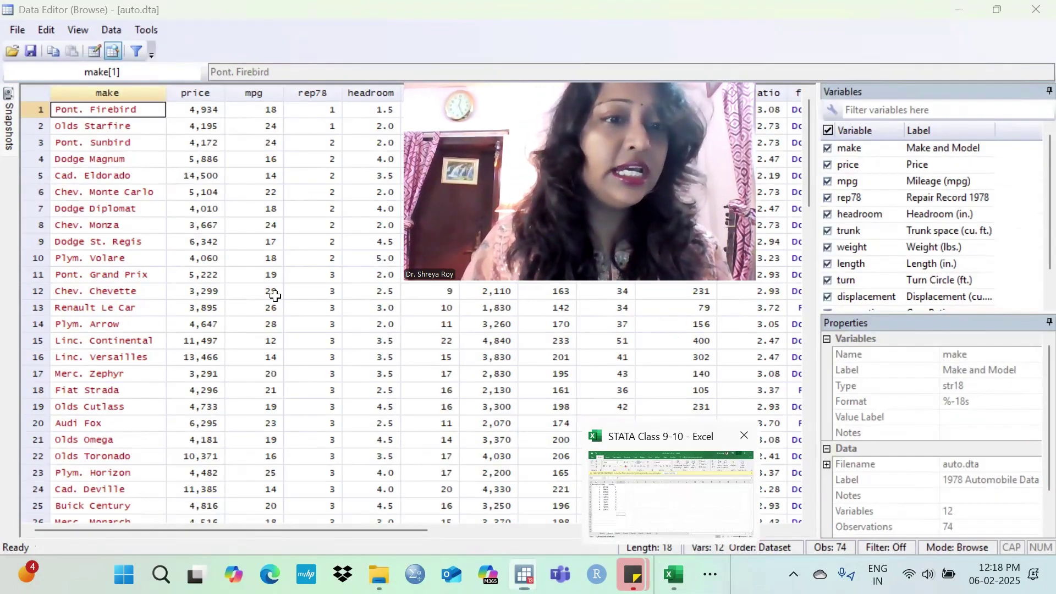
key("alt+Tab")
left_click_drag(160, 231, 156, 365)
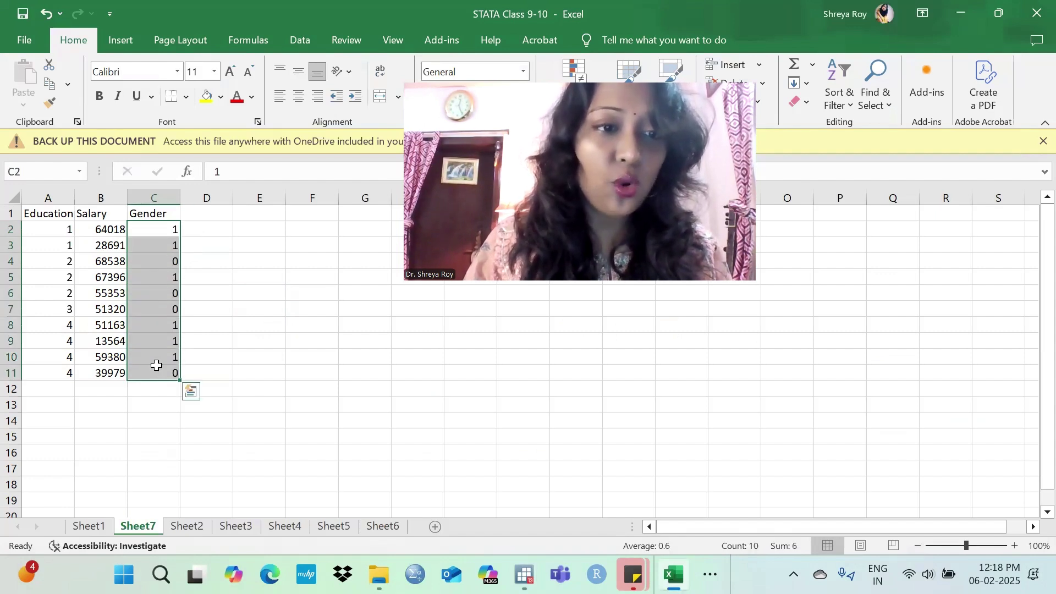
- Note the gender coding key beside the data, entering 0=female in cell E3 and 1=male in cell E4
left_click(236, 245)
type("0=")
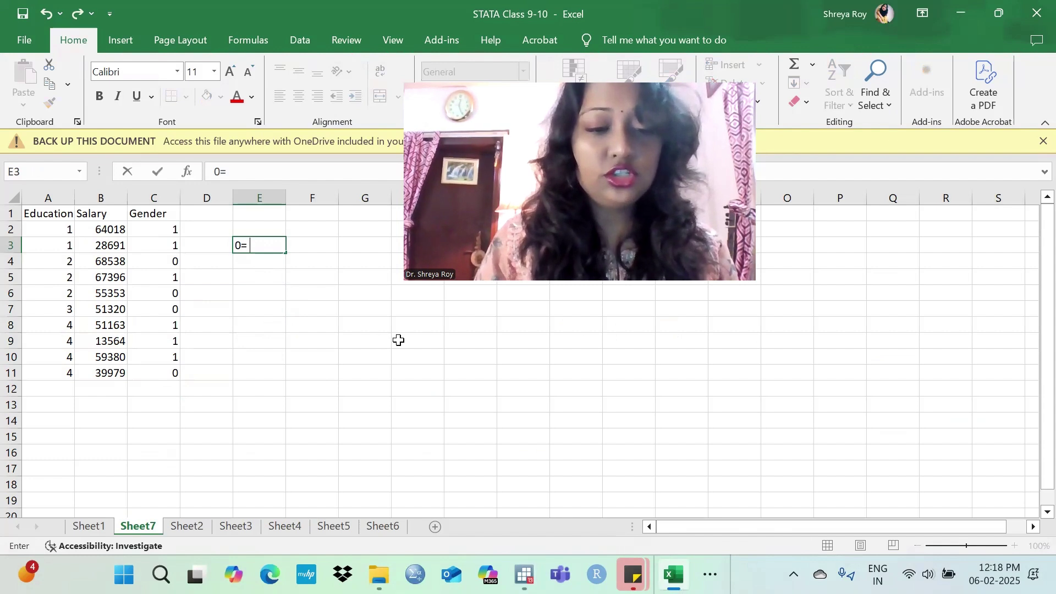
key("BackSpace")
key("BackSpace")
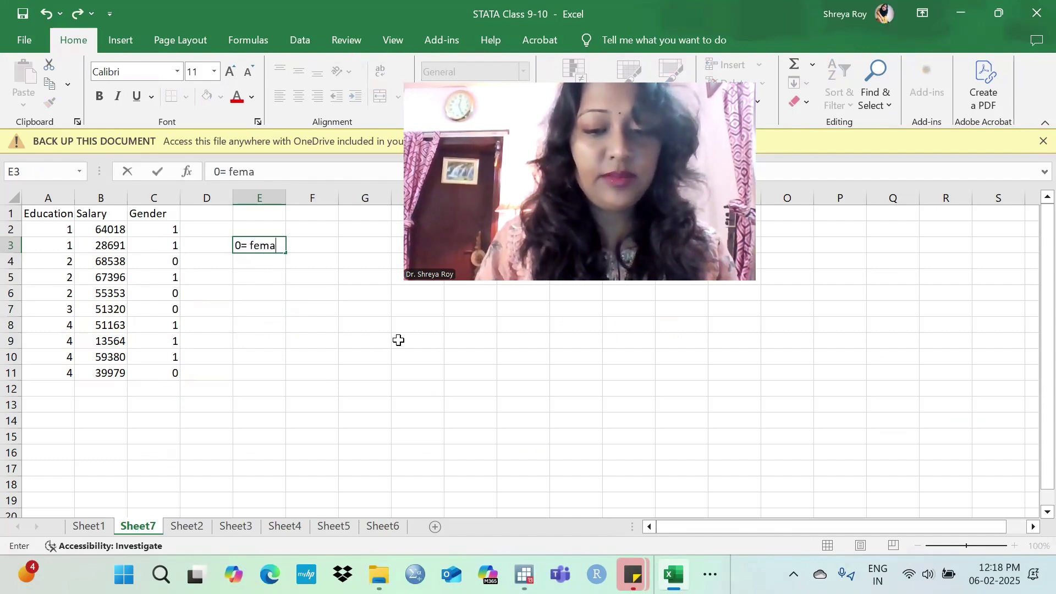
key("Return")
key("Up")
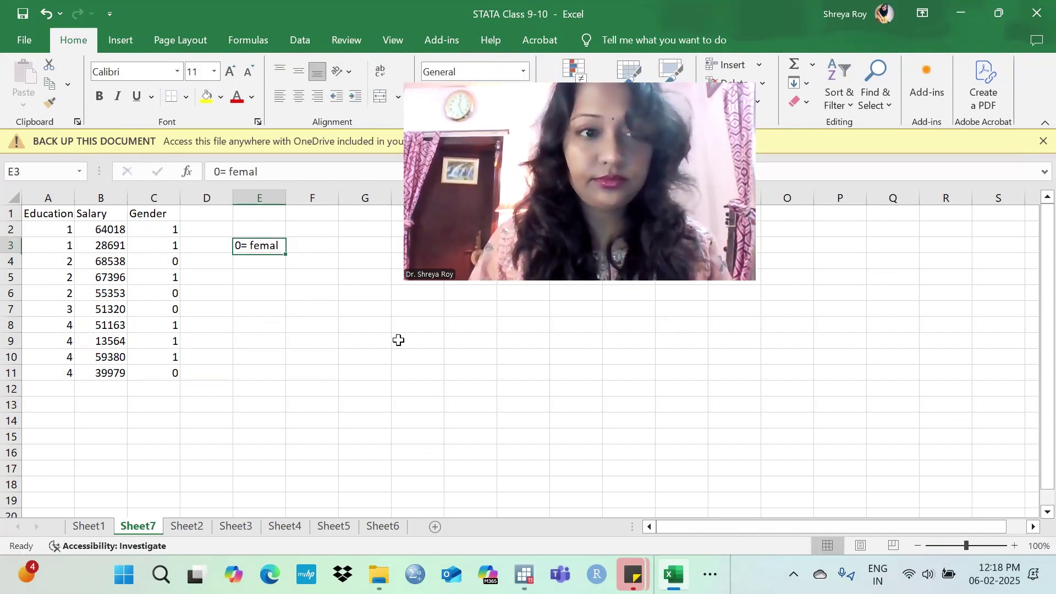
type("e")
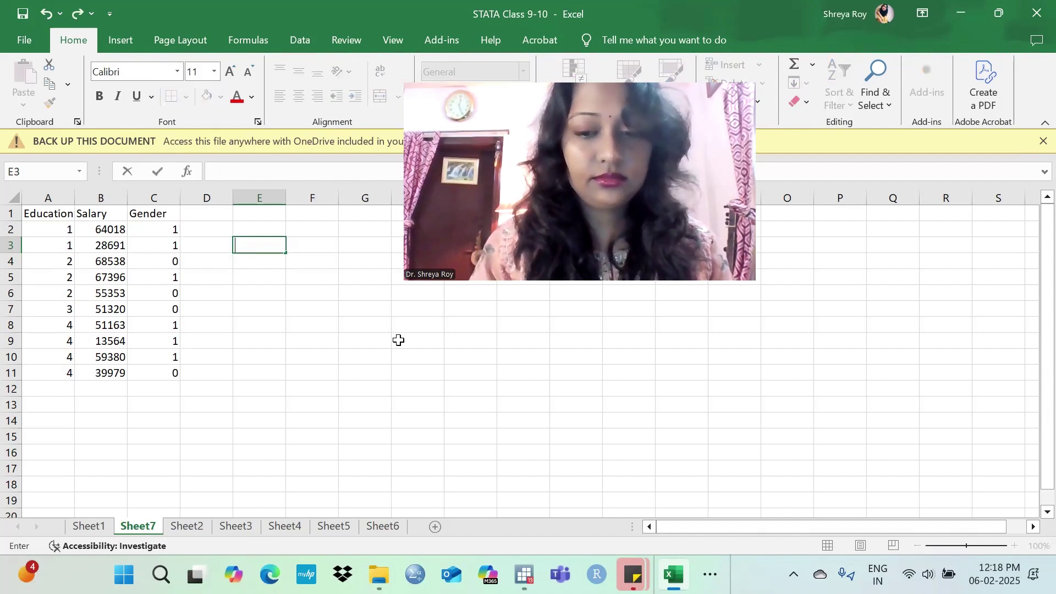
type("0=female")
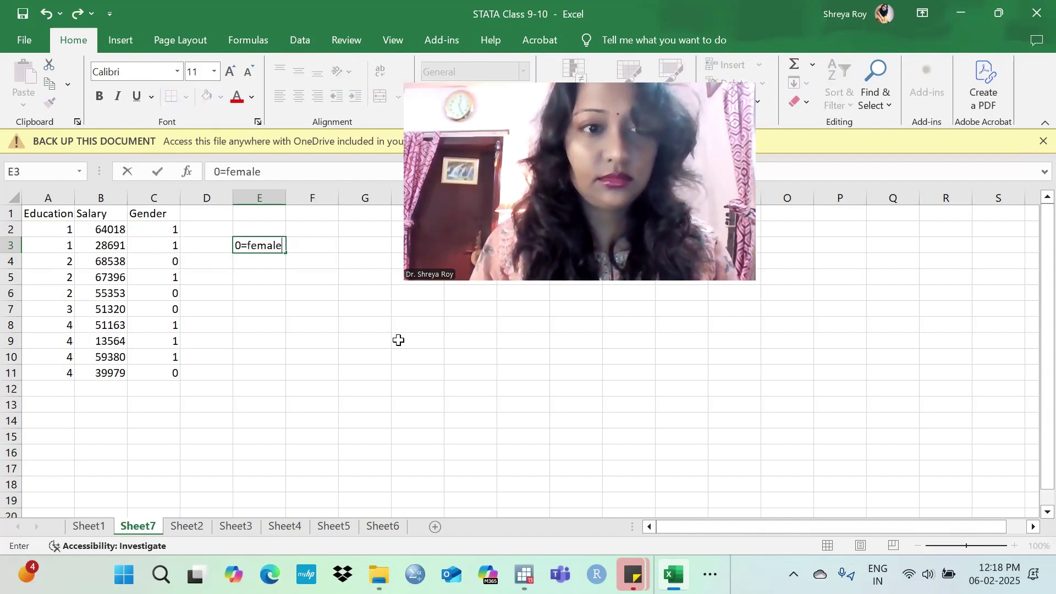
key("Return")
type("1=male")
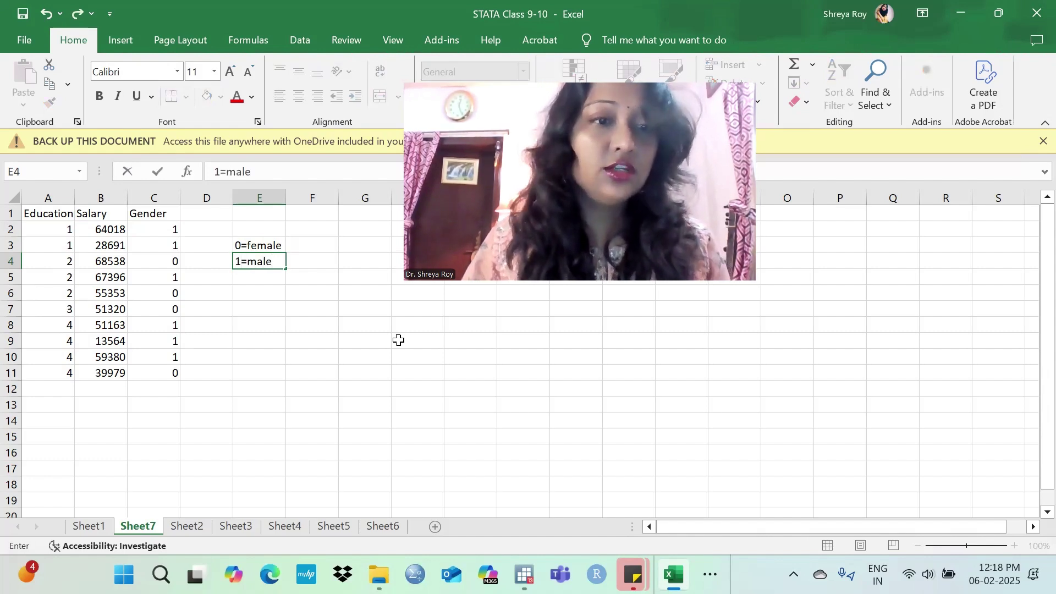
left_click(343, 383)
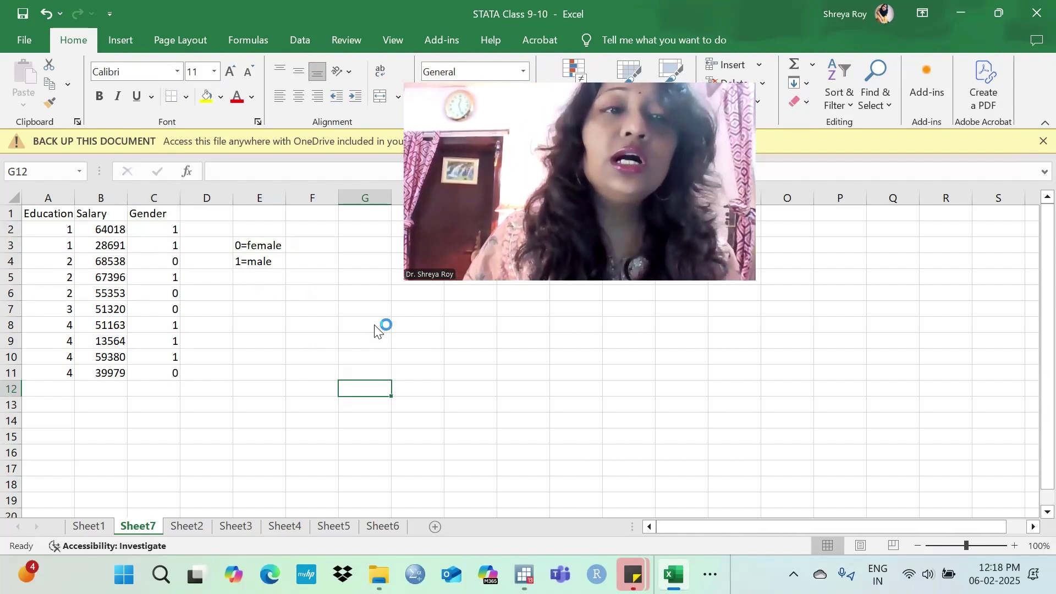
- Sort the data by the Gender column from smallest to largest with expanded selection, and look over the grouped codes
left_click(165, 198)
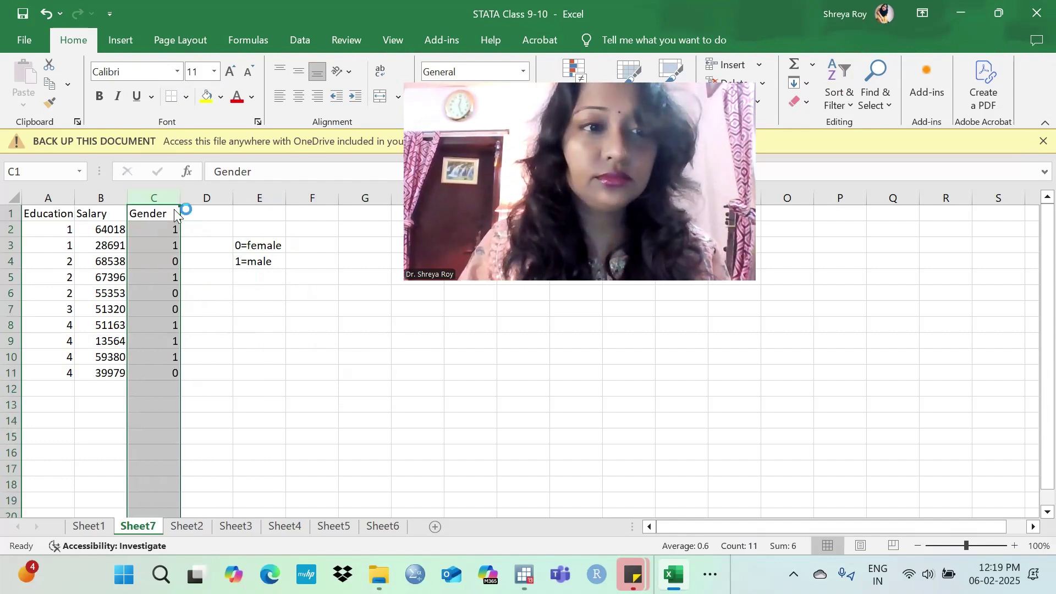
left_click(153, 229)
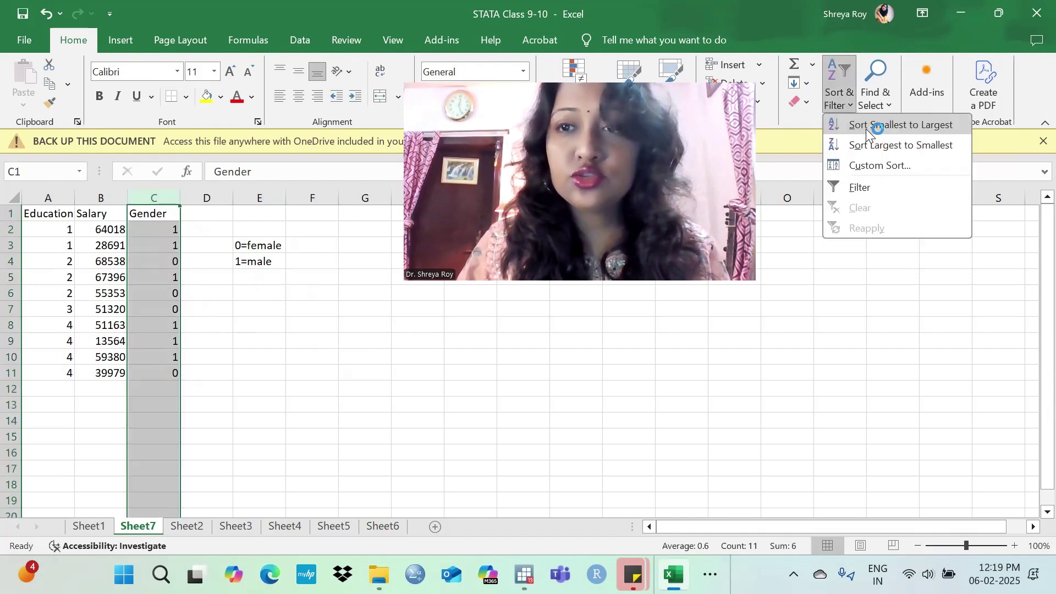
left_click(866, 129)
left_click(358, 264)
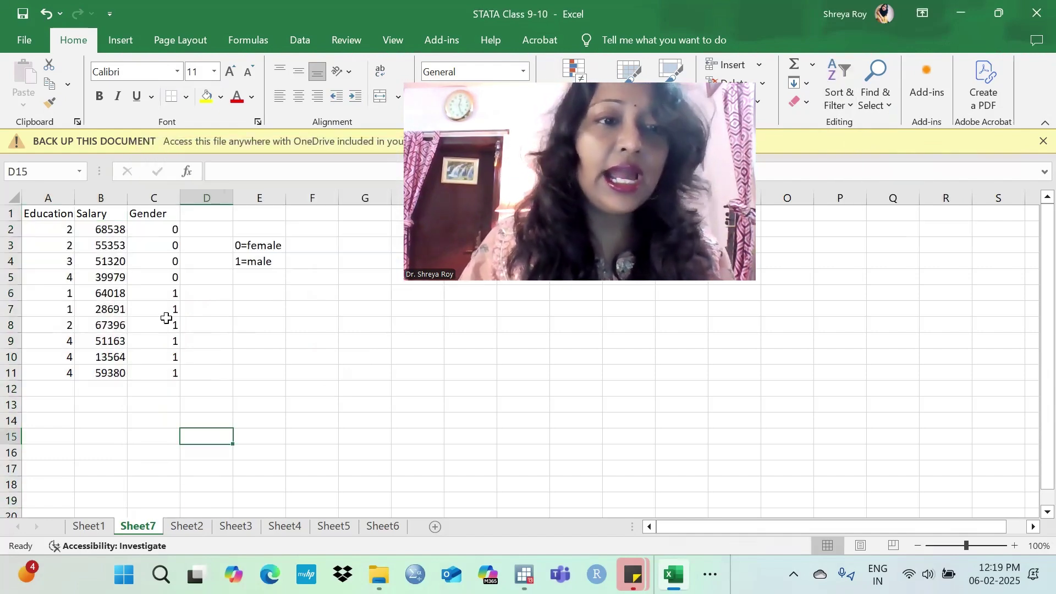
left_click_drag(165, 227, 160, 370)
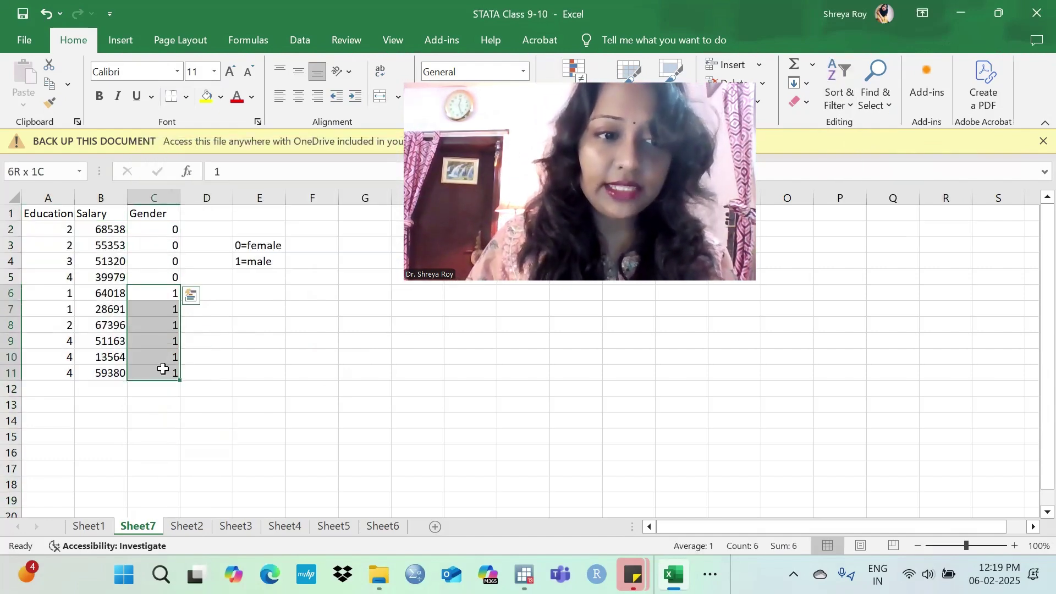
left_click(229, 389)
- Replace every 1 in the Gender column with Male
left_click(161, 197)
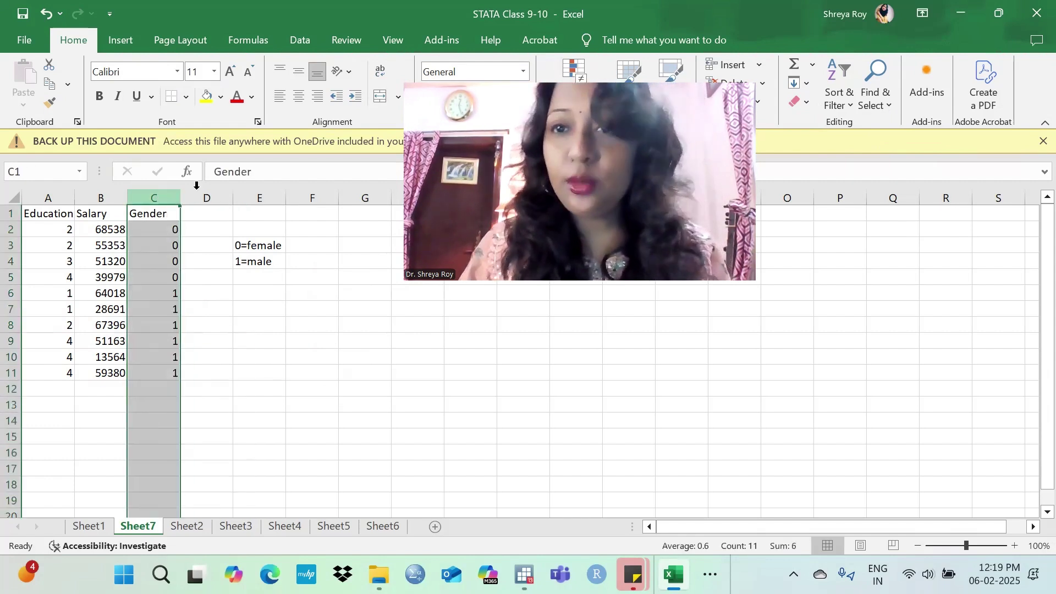
left_click(877, 96)
left_click(873, 144)
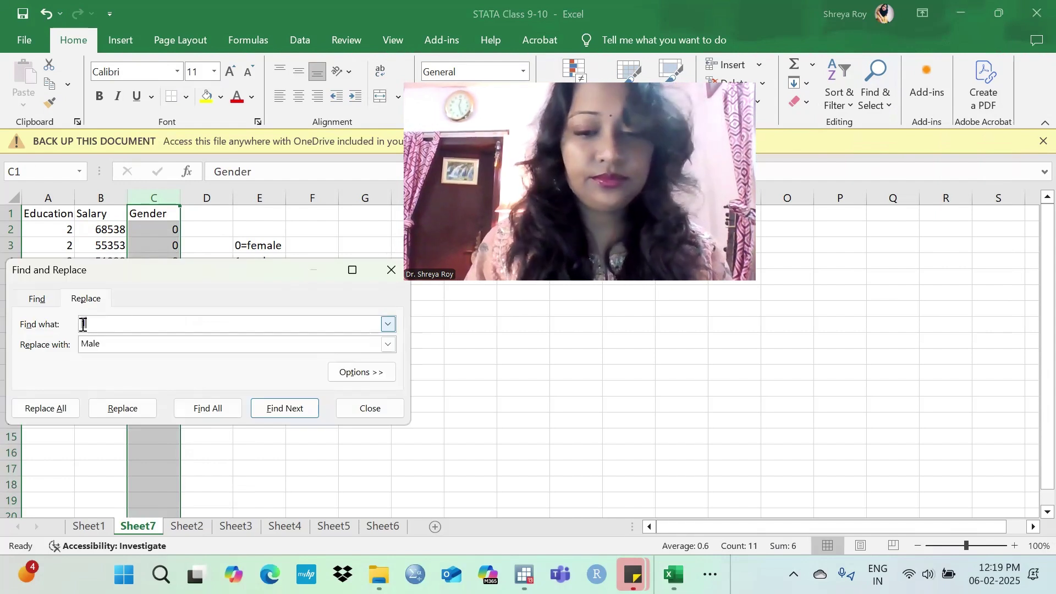
type("1")
left_click(46, 407)
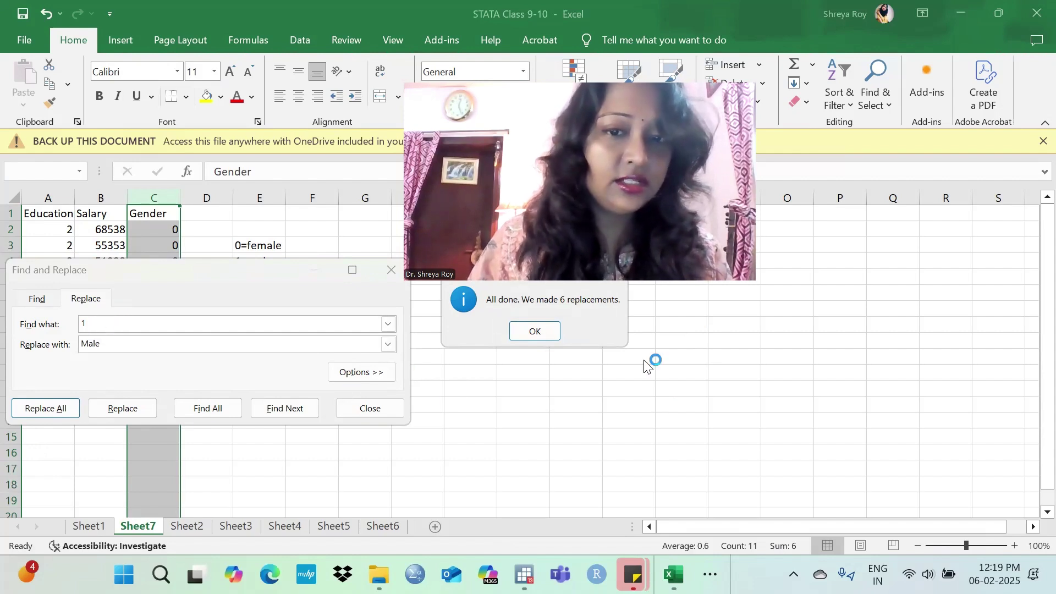
left_click(535, 331)
- Replace every 0 in the Gender column with Female and look over the resulting text labels
left_click(83, 322)
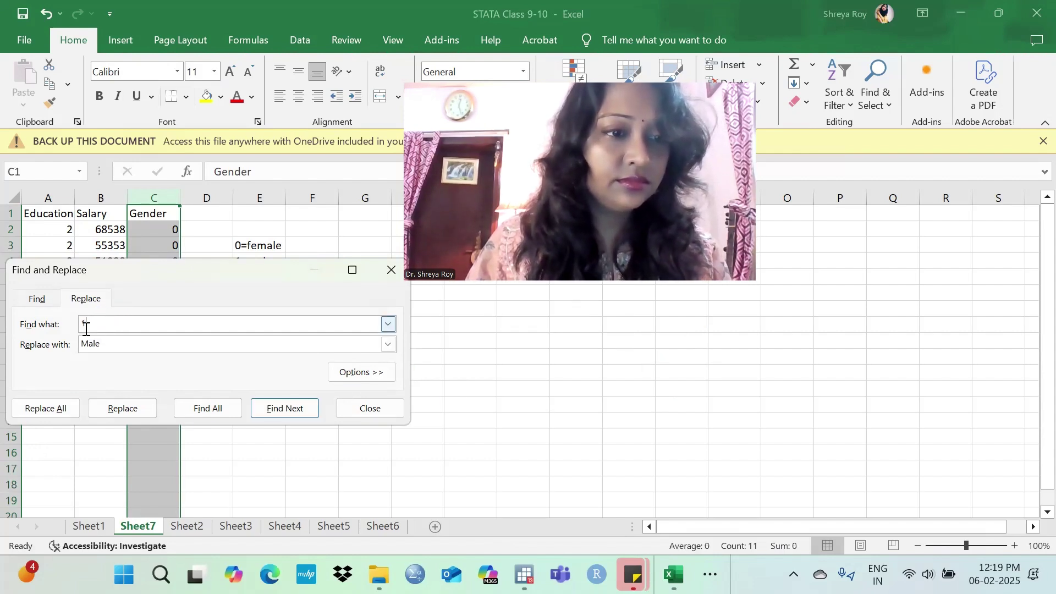
type("0")
left_click(84, 343)
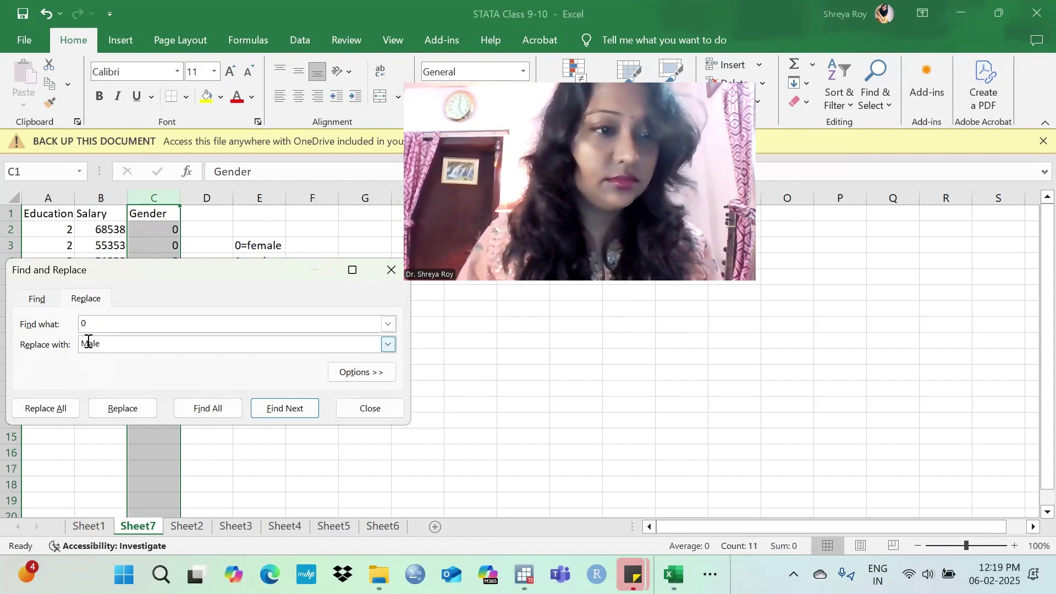
key("Delete")
type("Fe")
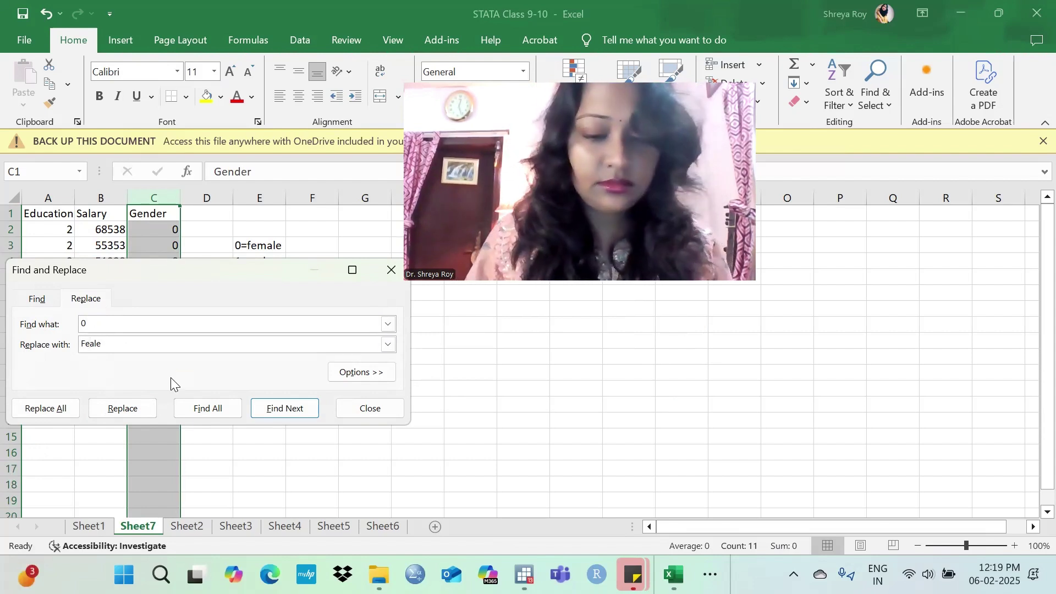
type("m")
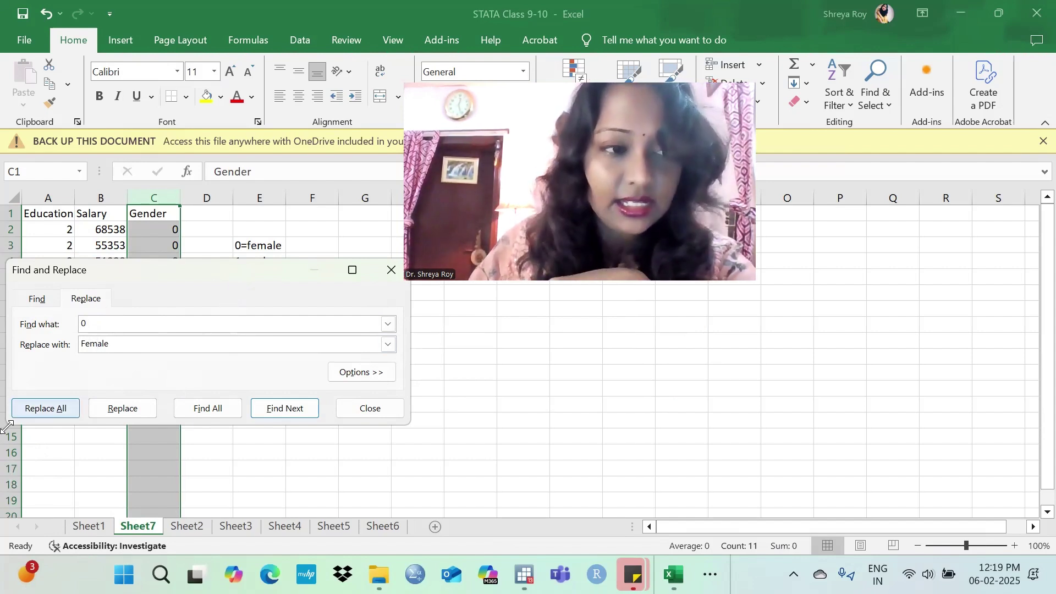
left_click(35, 409)
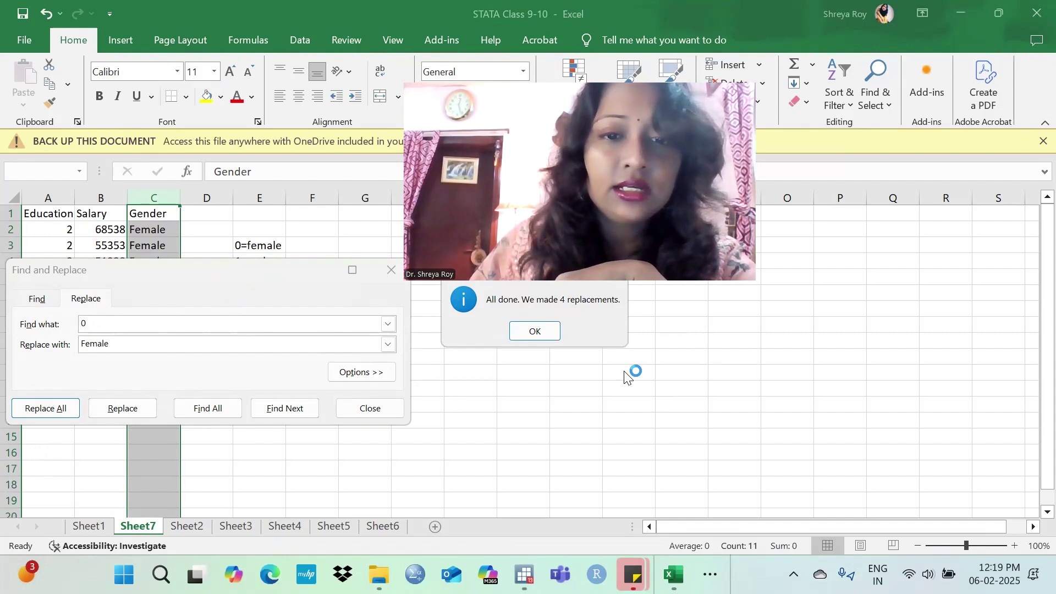
left_click(515, 333)
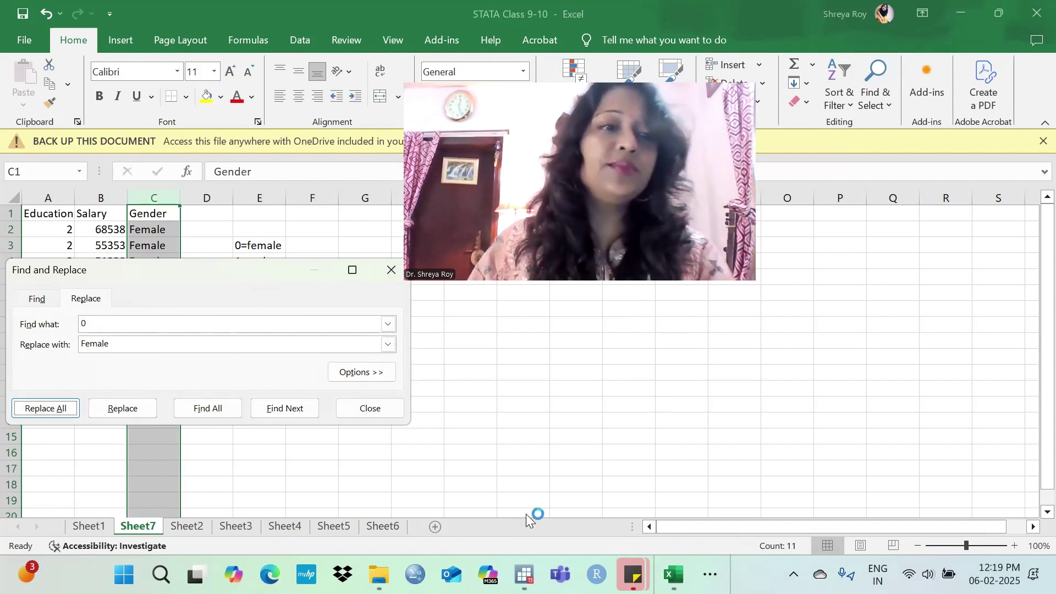
left_click(391, 269)
left_click(207, 421)
left_click_drag(159, 230, 152, 374)
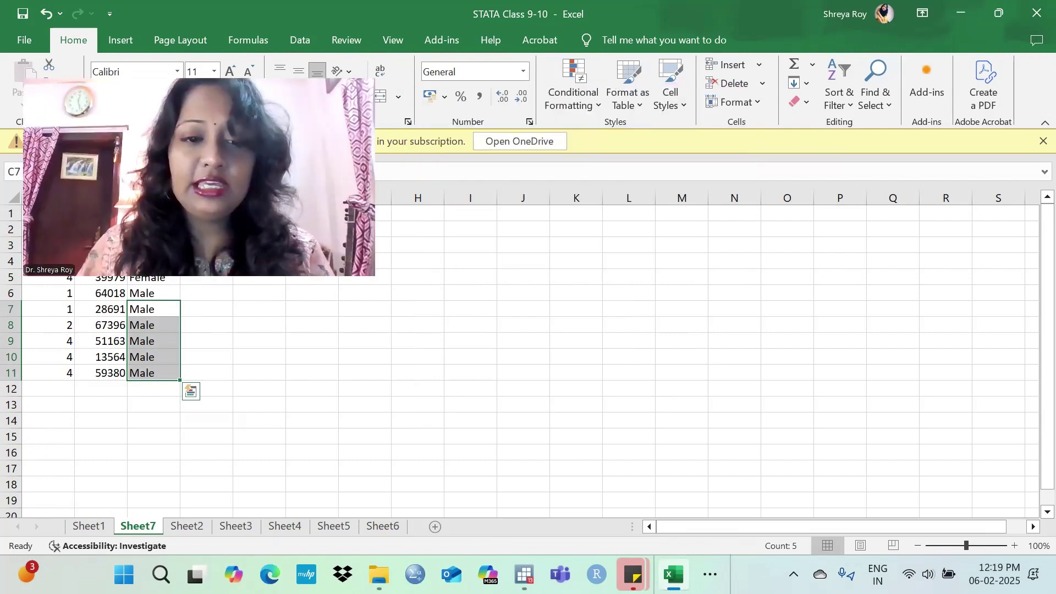
- Switch to Stata's data browser and examine the Domestic and Foreign entries in the foreign column of auto.dta
key("alt+Tab")
left_click_drag(596, 532, 538, 528)
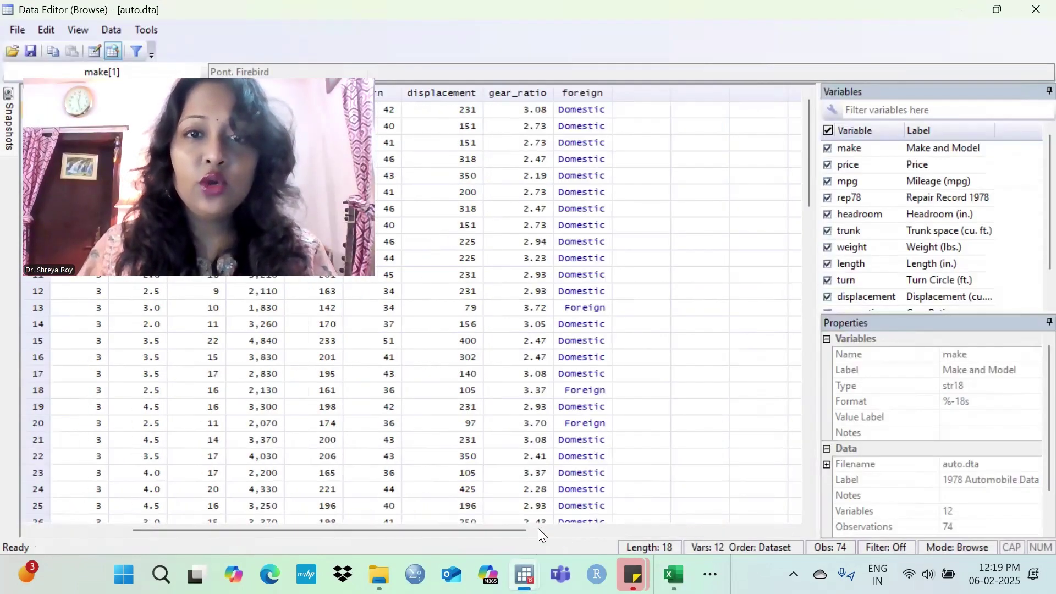
left_click_drag(571, 146, 594, 385)
left_click(583, 308)
left_click(585, 389)
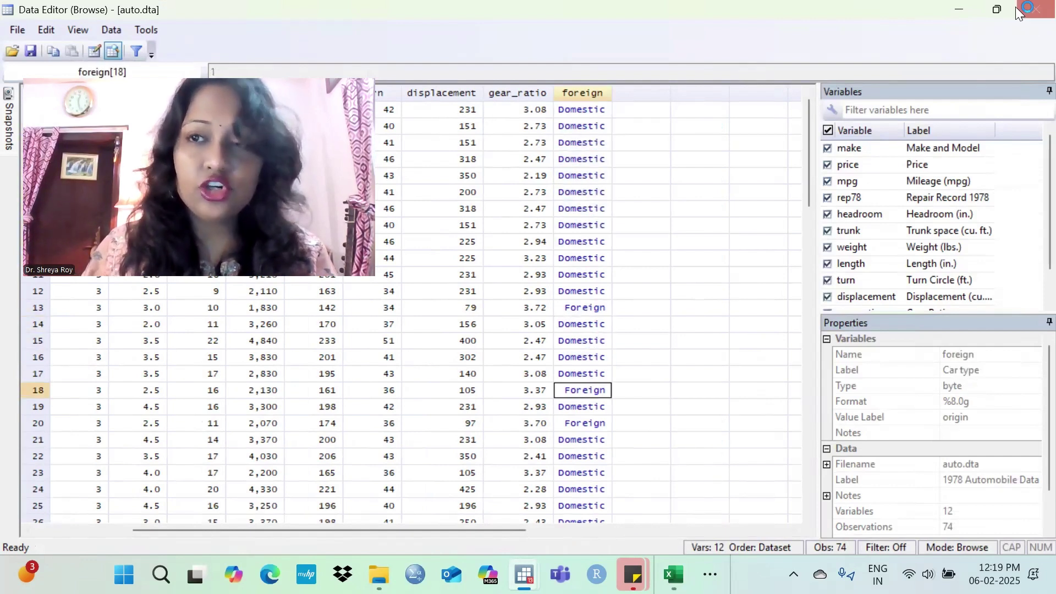
left_click_drag(567, 110, 572, 283)
left_click(566, 308)
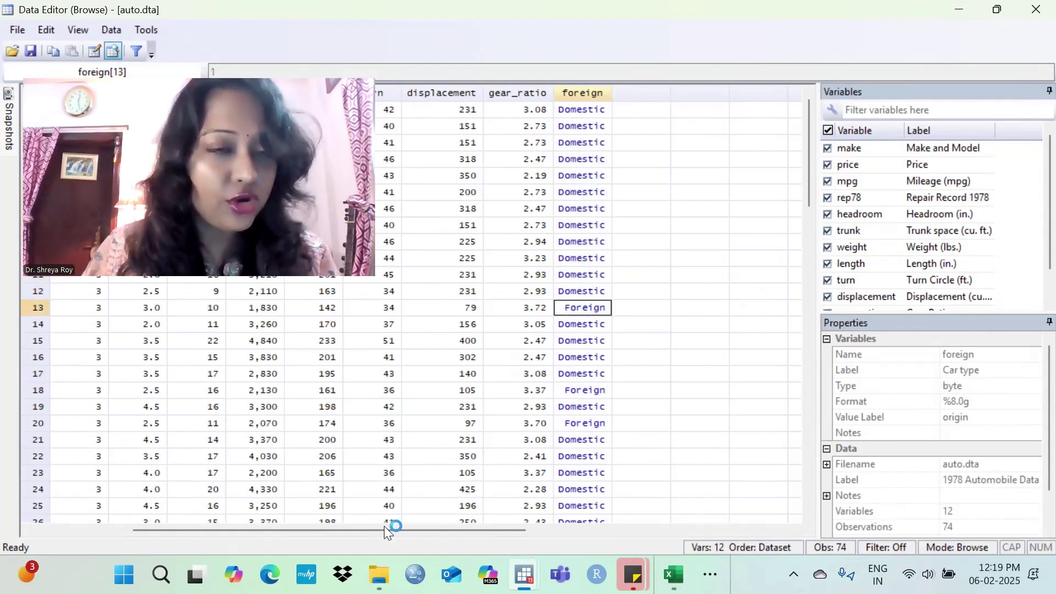
double_click(957, 17)
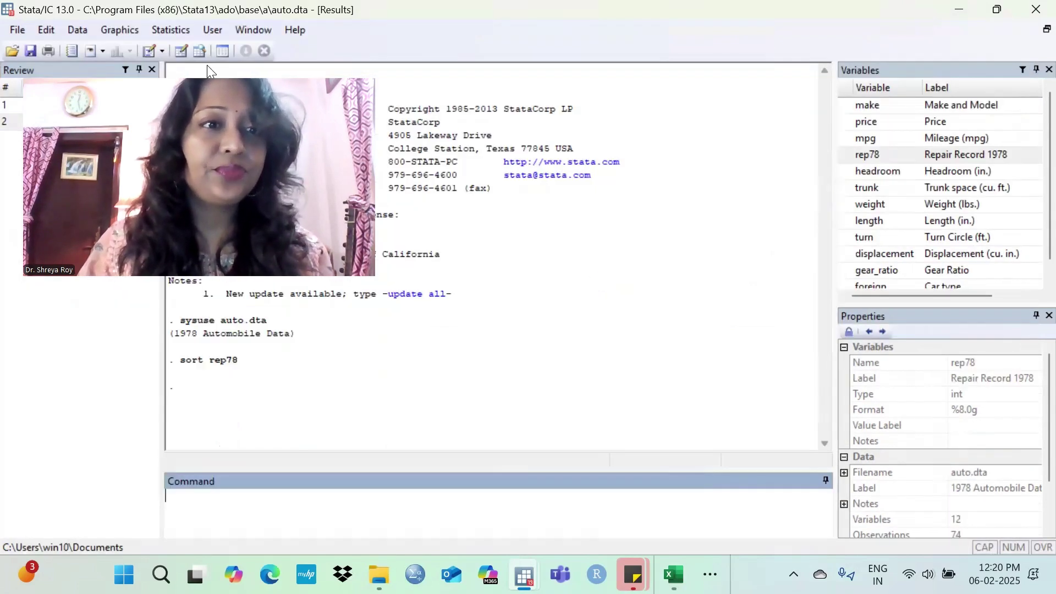
- Sort the dataset by foreign and look over the grouped Domestic and Foreign rows in the data browser
type("sort")
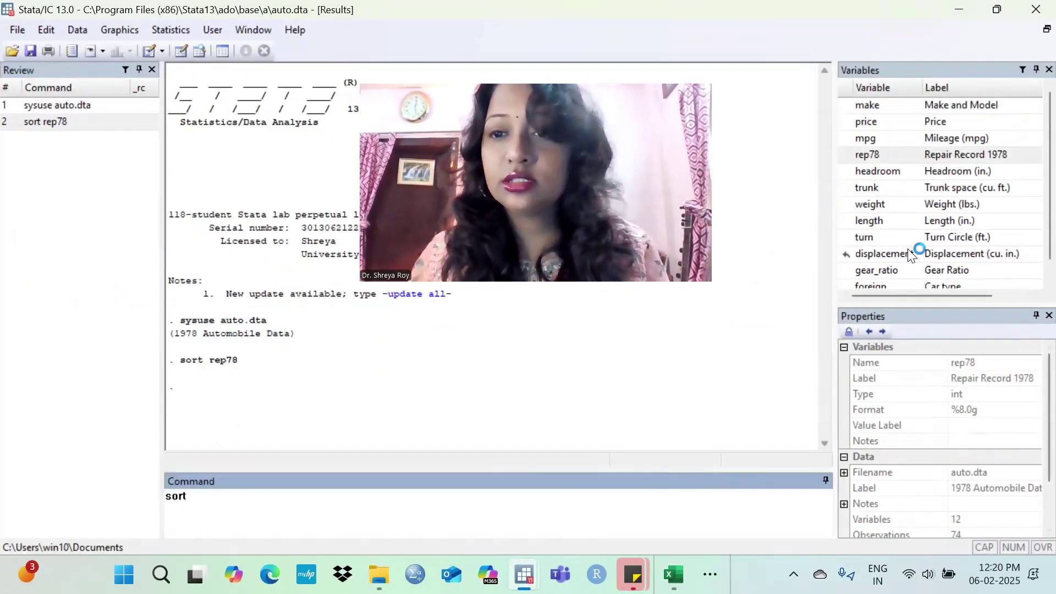
scroll(873, 255, "down", 1)
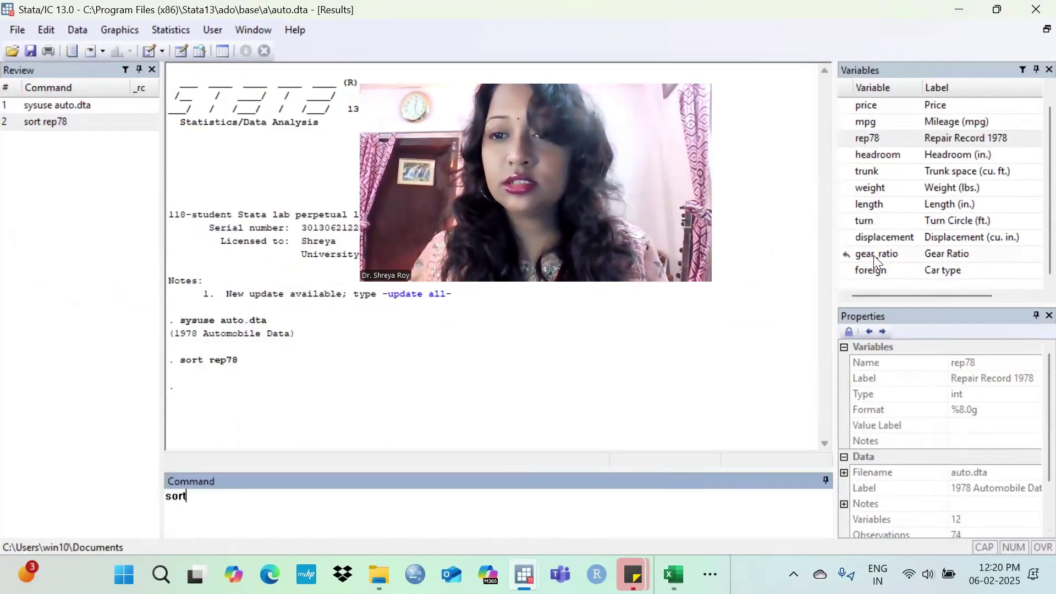
left_click(847, 269)
key("Return")
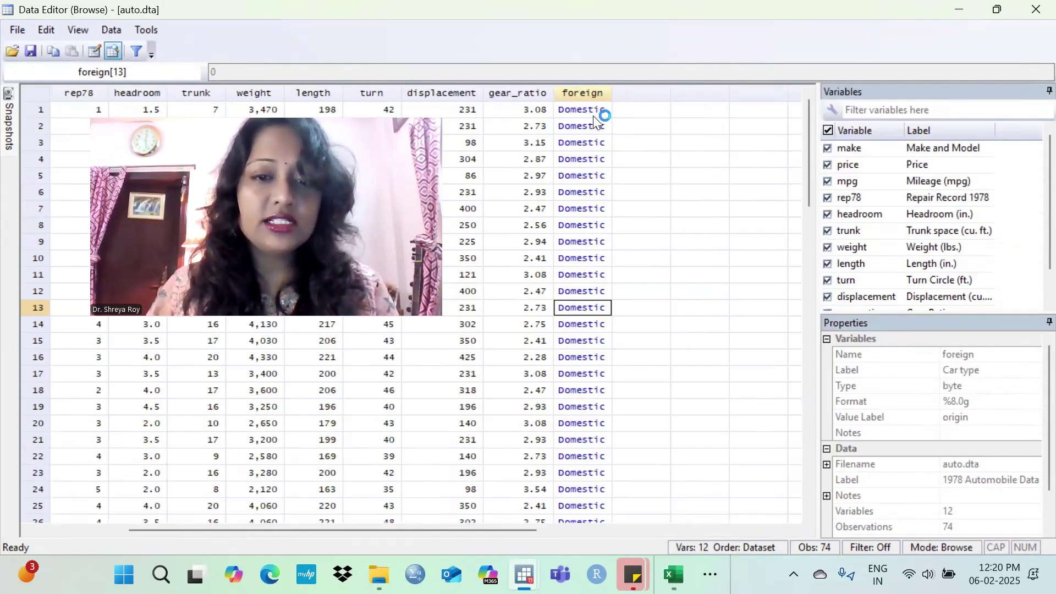
left_click_drag(592, 115, 593, 489)
scroll(592, 115, "down", 16)
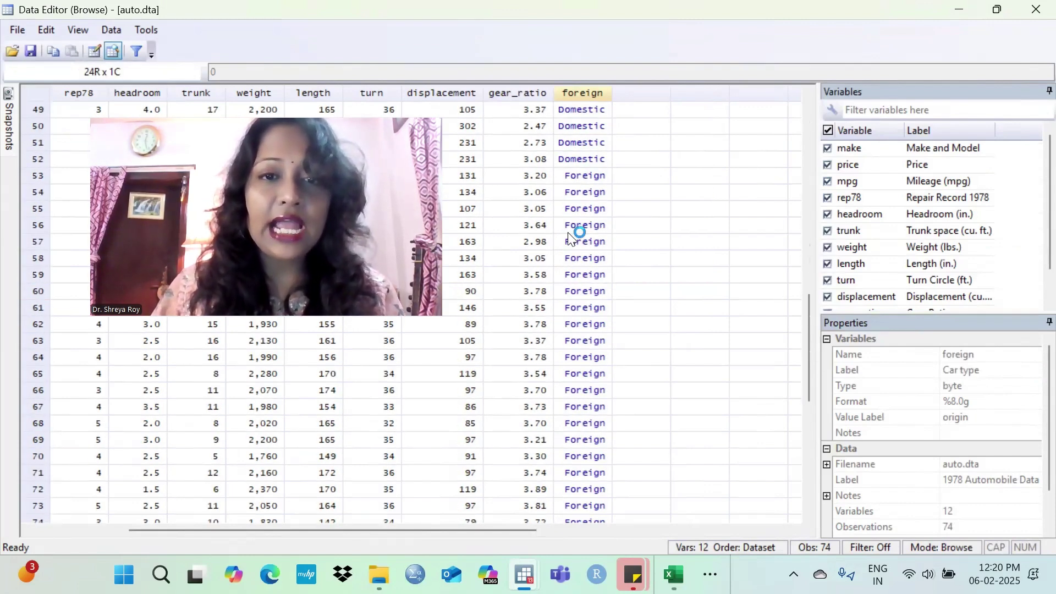
left_click(590, 195)
left_click_drag(591, 208, 596, 517)
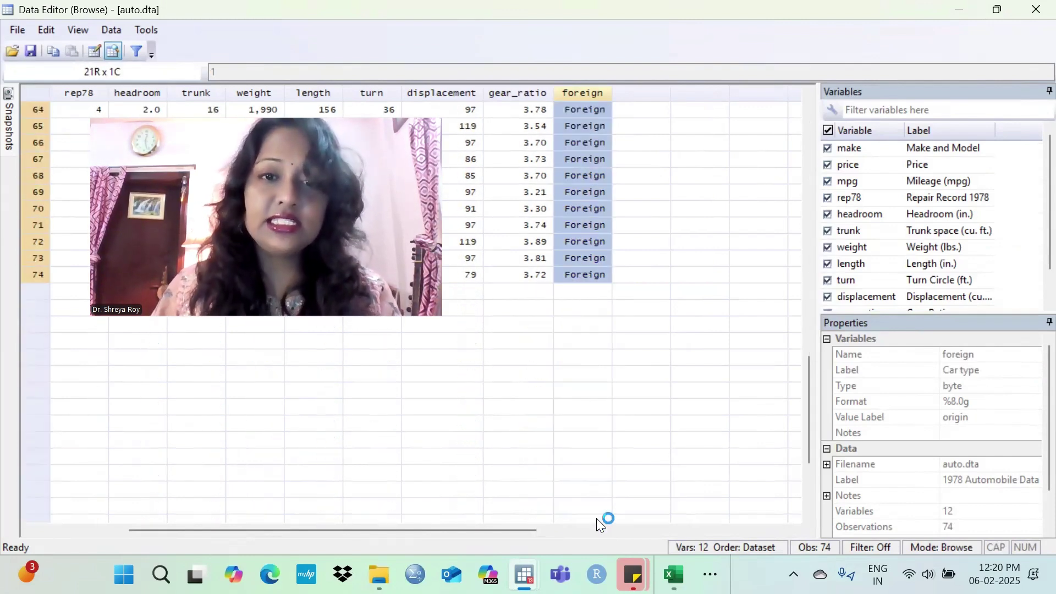
left_click(1033, 12)
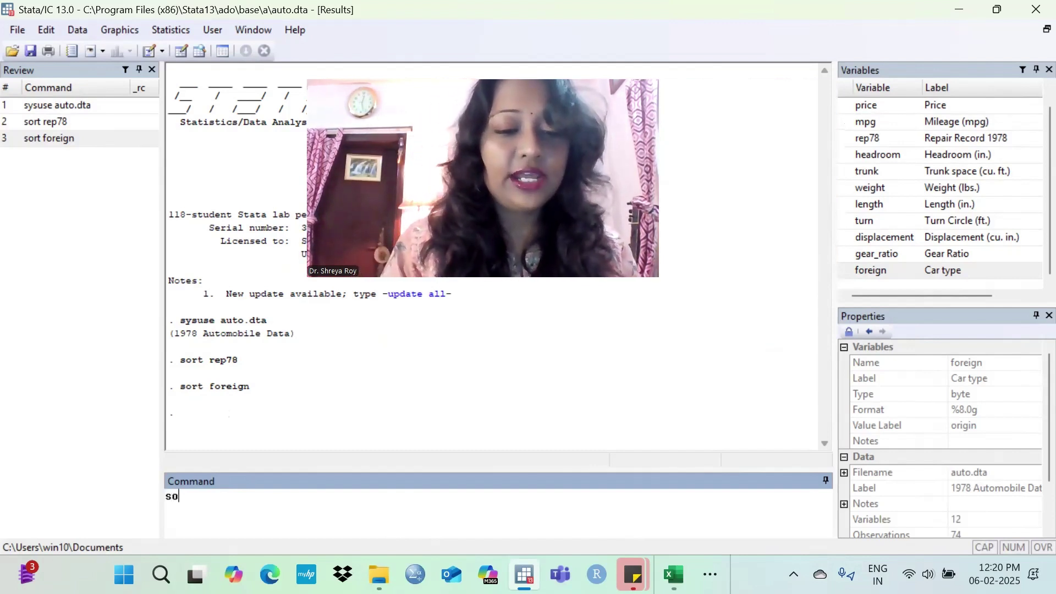
- Summarize mpg for domestic cars only by running sum mpg if foreign==0
key("BackSpace")
key("BackSpace")
key("BackSpace")
type("sum")
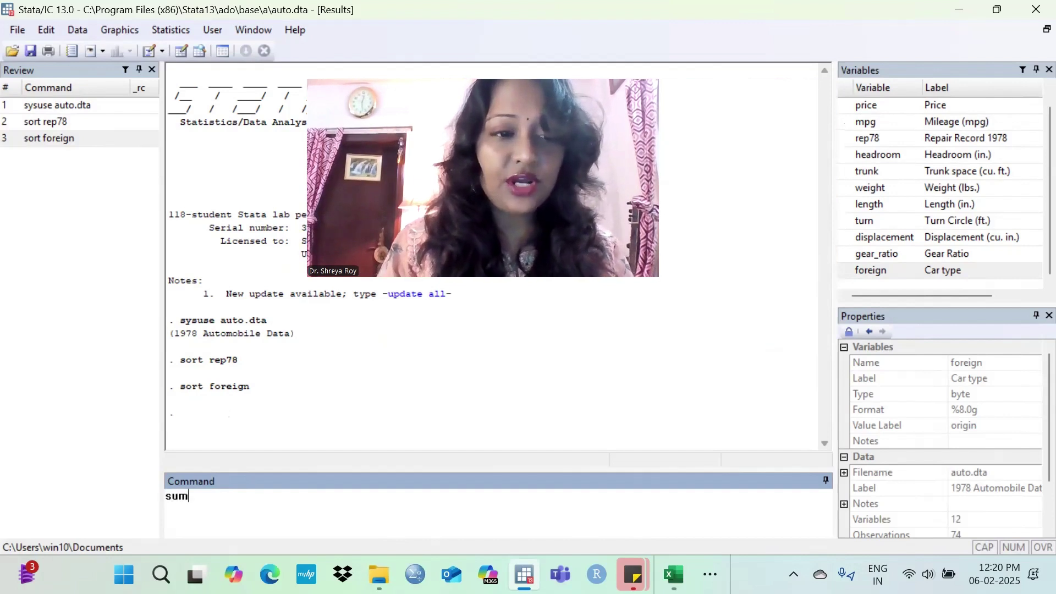
double_click(866, 122)
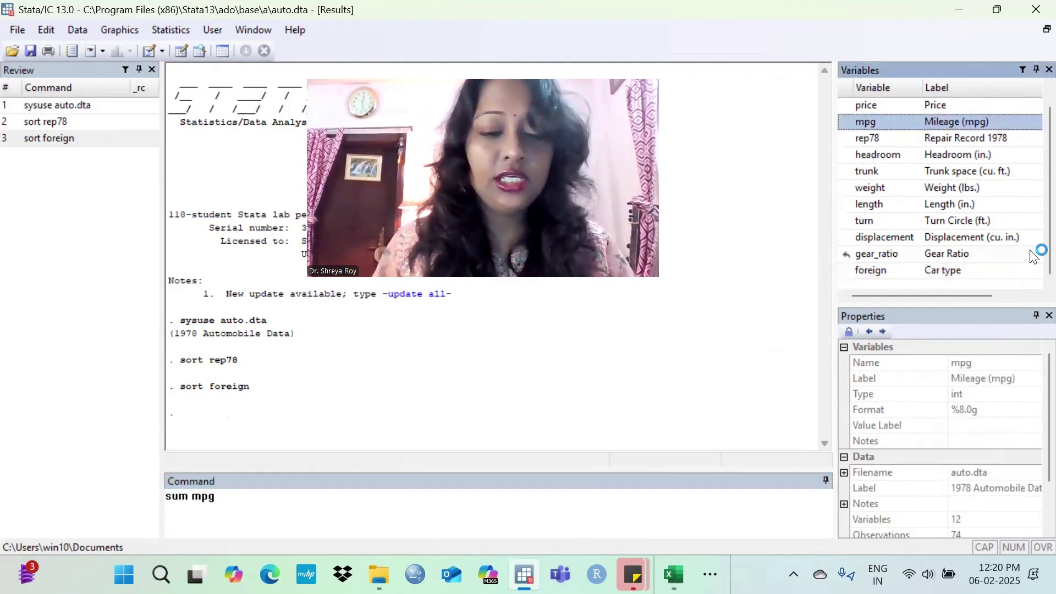
type("if")
key("BackSpace")
key("BackSpace")
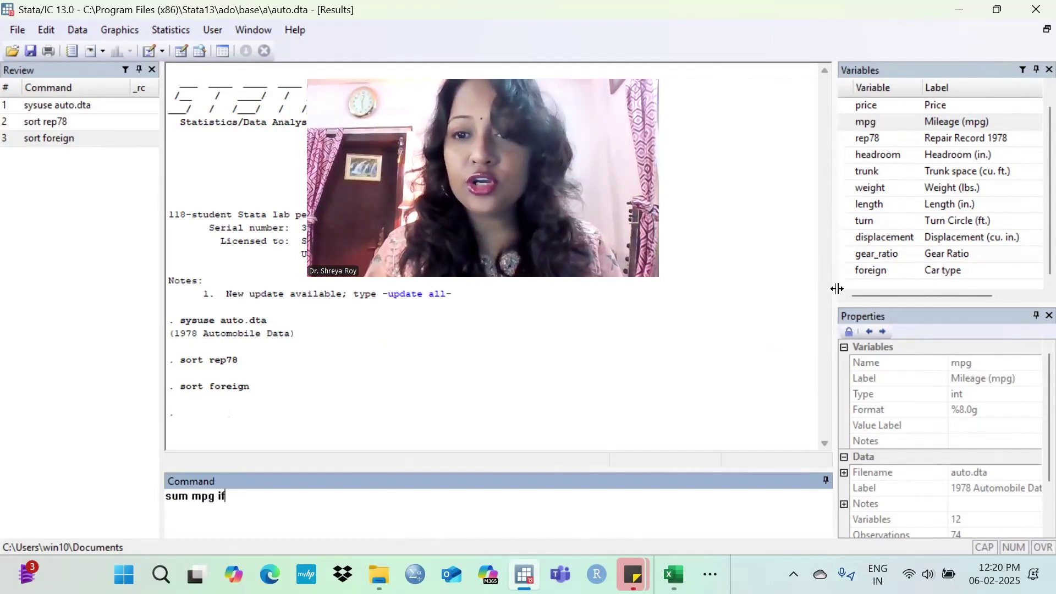
type("if")
double_click(847, 270)
type("==0")
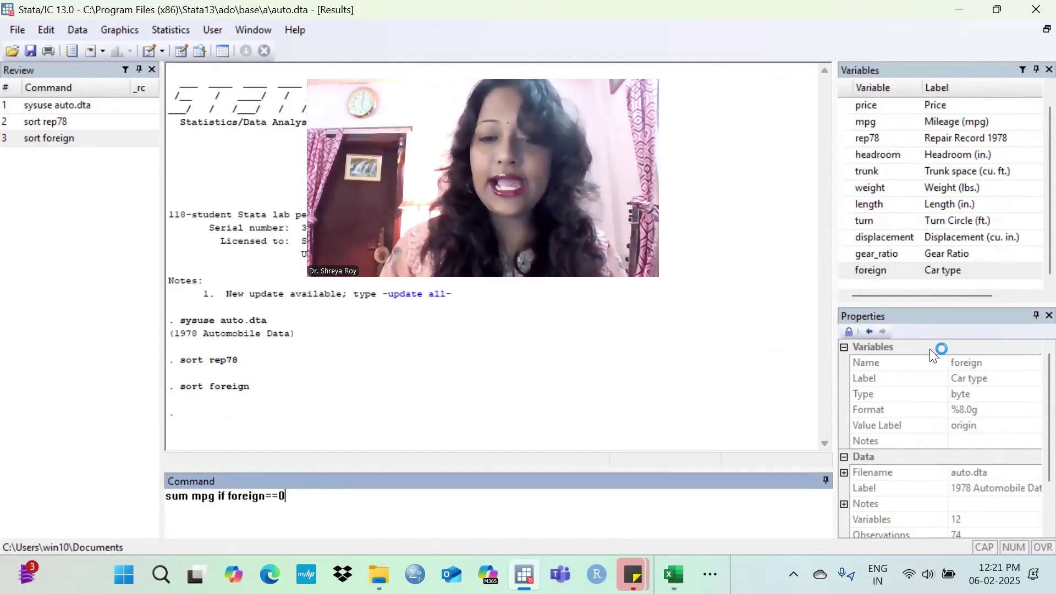
key("Return")
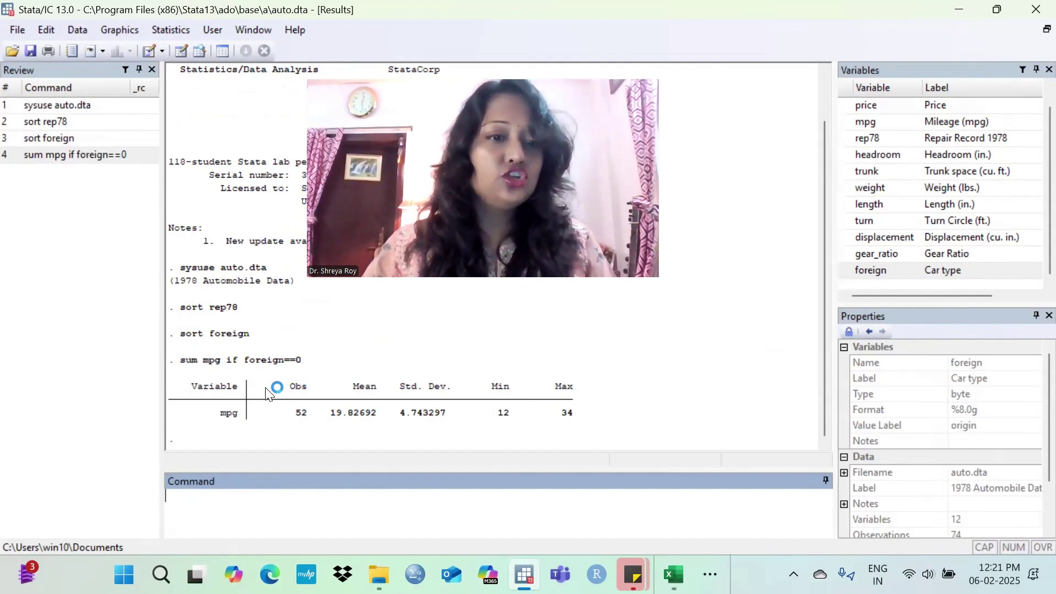
- Review the foreign==0 condition and the domestic mpg summary's observations, mean, standard deviation, minimum and maximum
left_click_drag(244, 361, 283, 361)
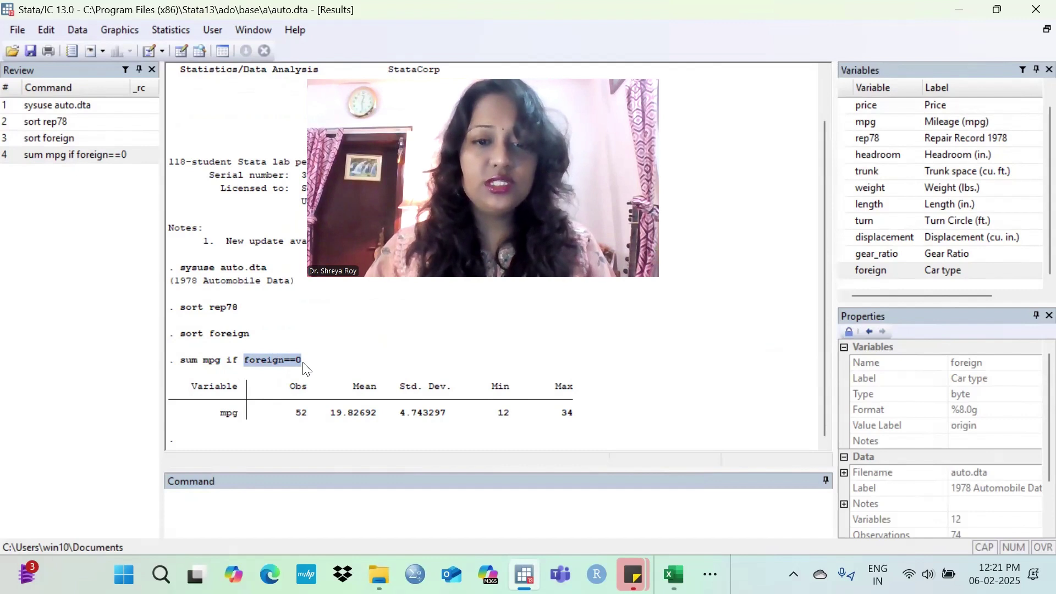
left_click_drag(184, 406, 225, 411)
left_click_drag(297, 413, 315, 425)
left_click(315, 425)
left_click(399, 414)
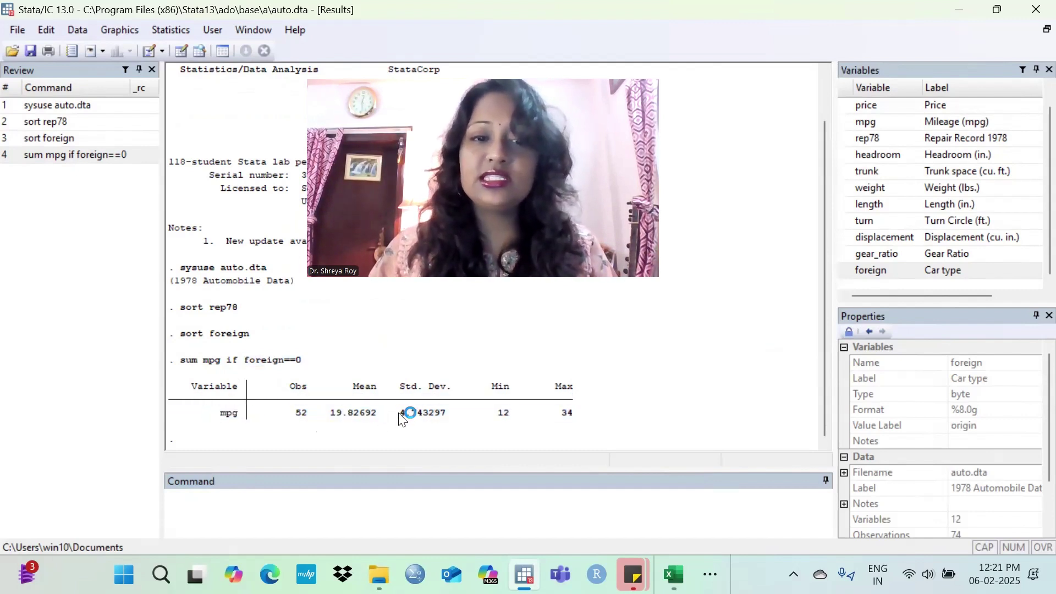
left_click_drag(492, 414, 575, 420)
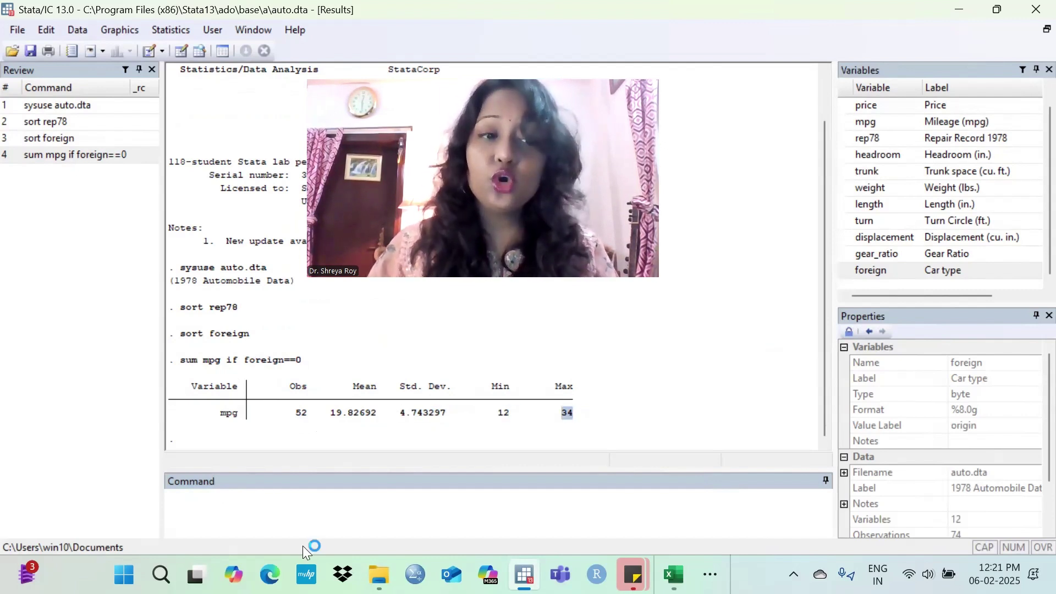
- Summarize mpg for foreign cars only by running sum mpg if foreign==1
left_click(249, 508)
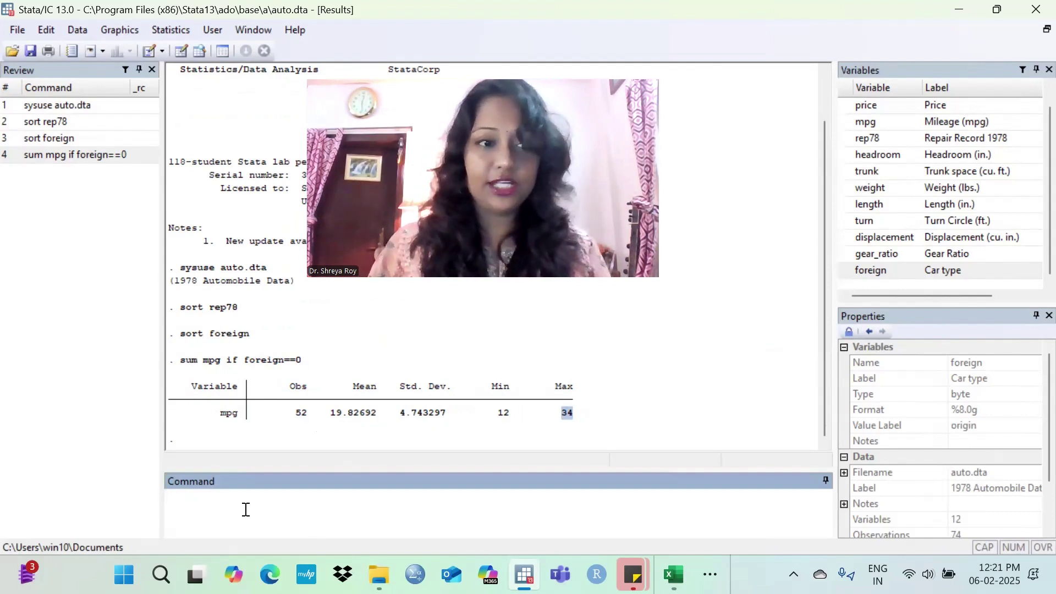
type("sum")
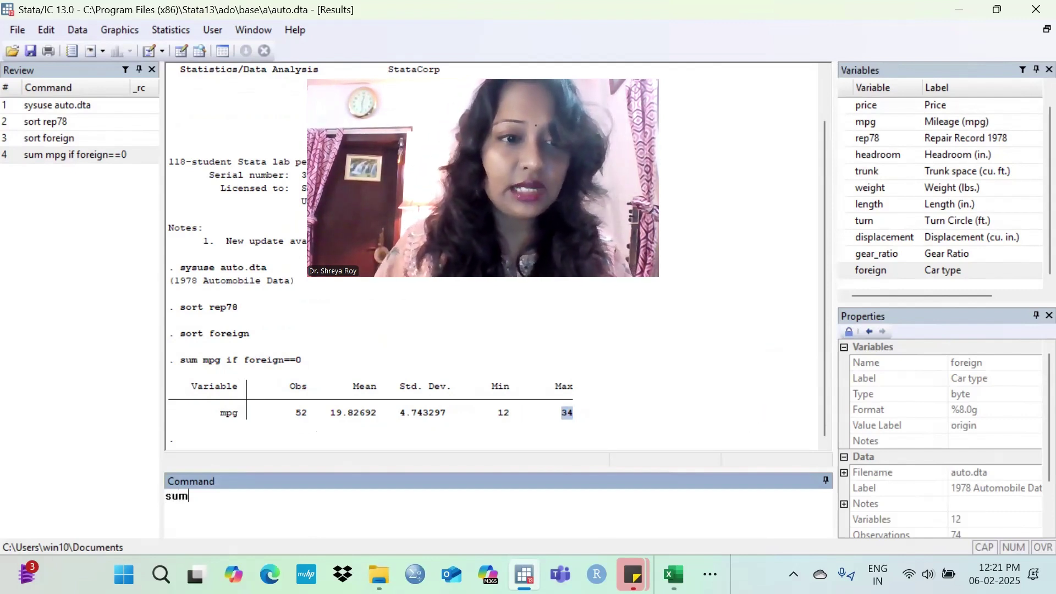
double_click(846, 121)
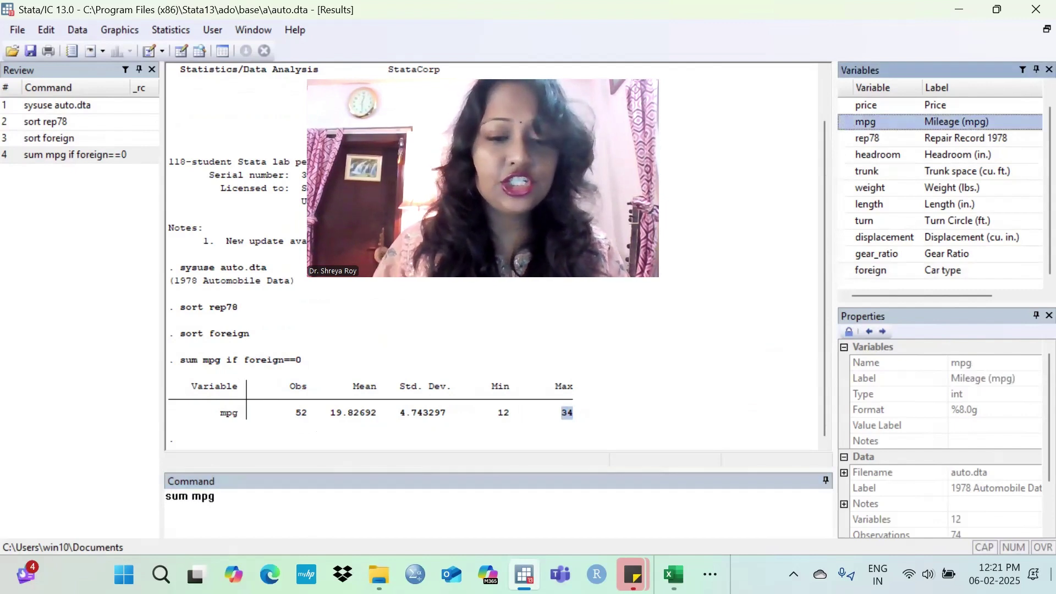
type("if")
key("BackSpace")
key("BackSpace")
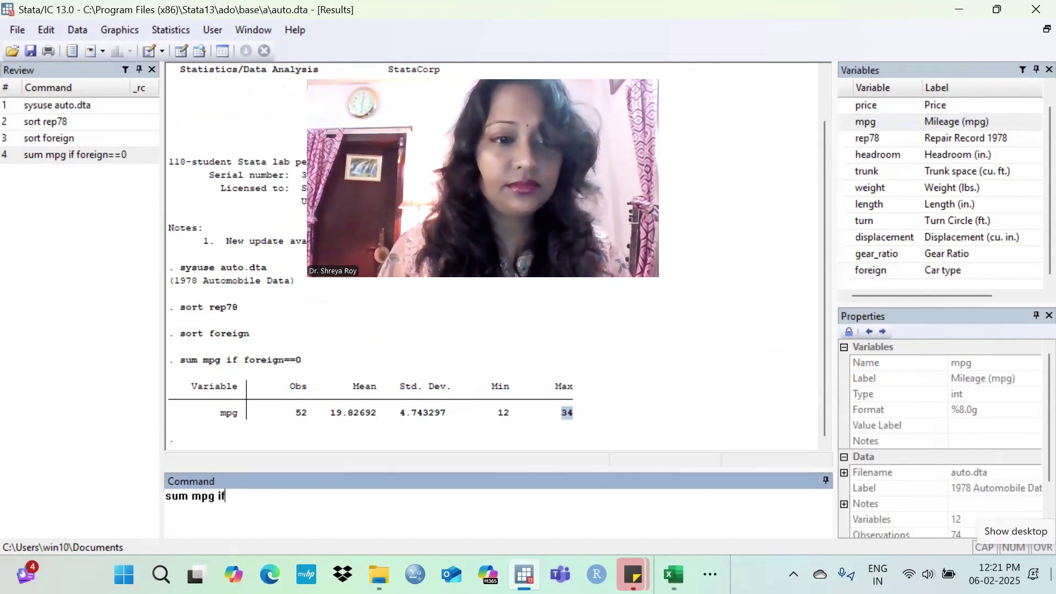
double_click(845, 274)
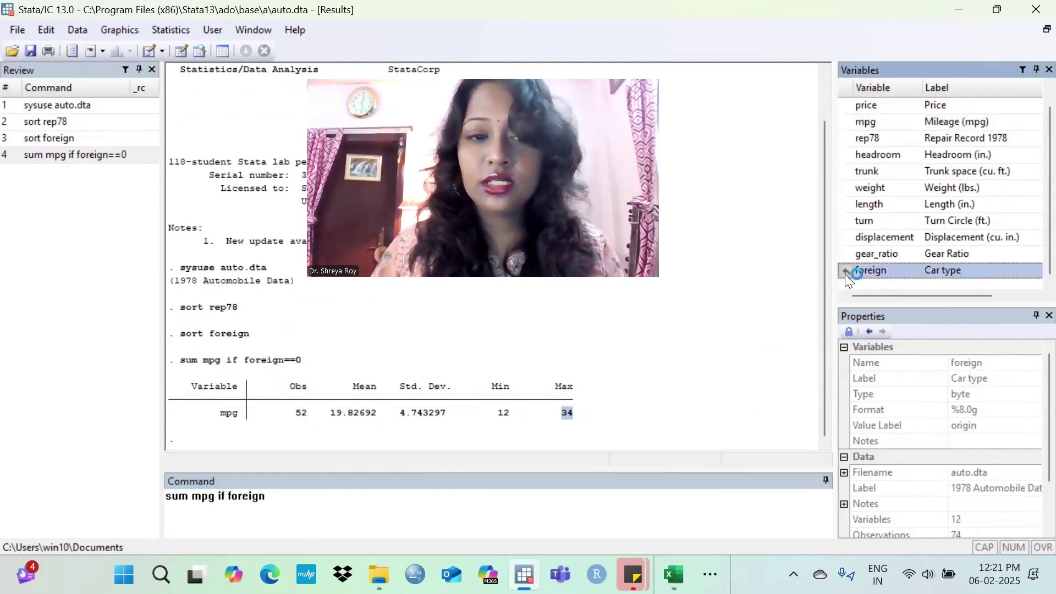
type("==1")
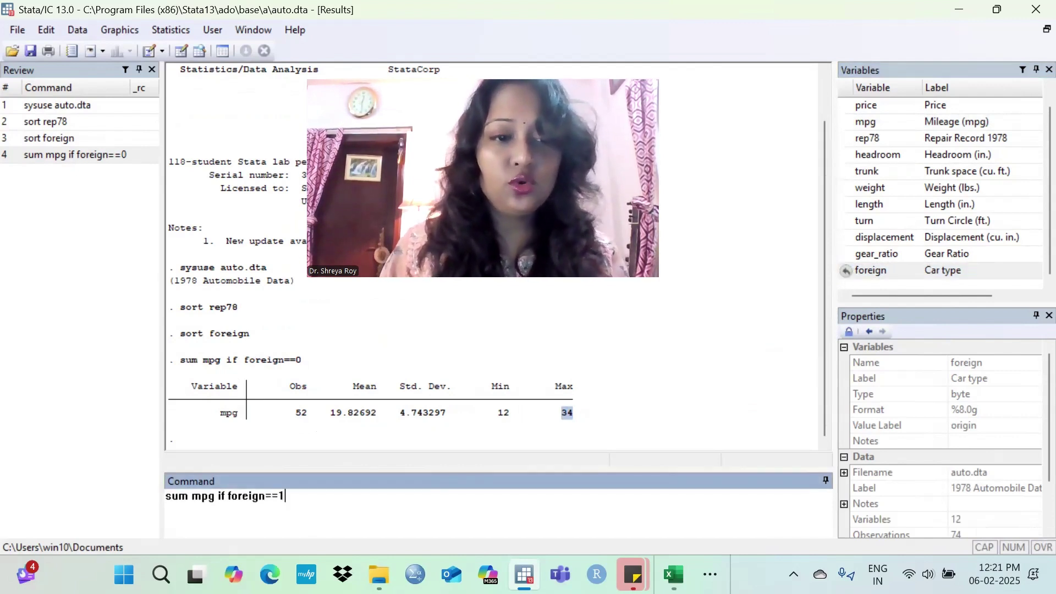
key("Return")
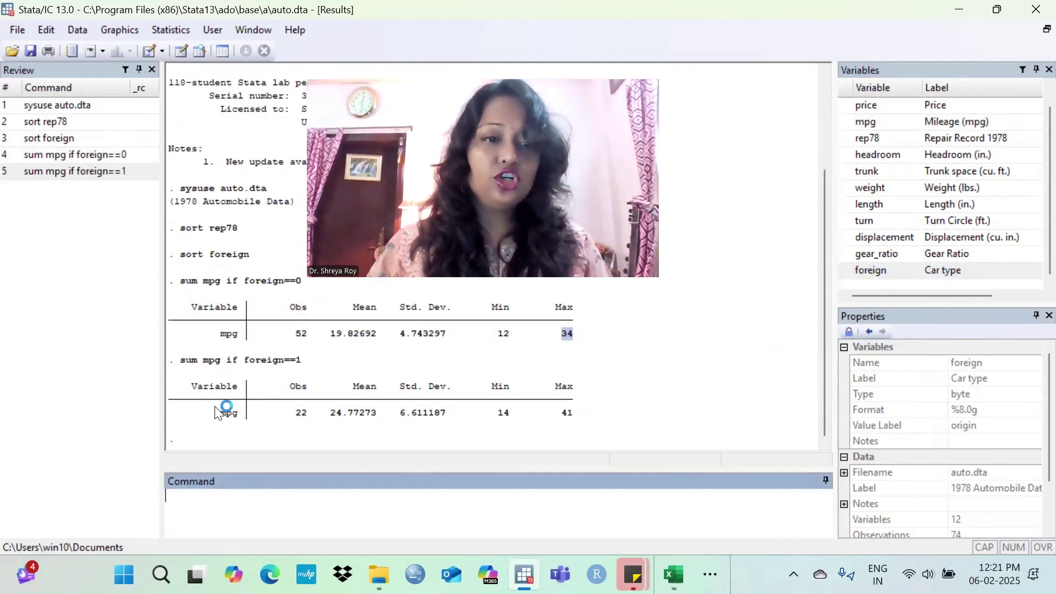
- Review the foreign cars' mpg summary, covering observations, mean, standard deviation, minimum and maximum
double_click(229, 412)
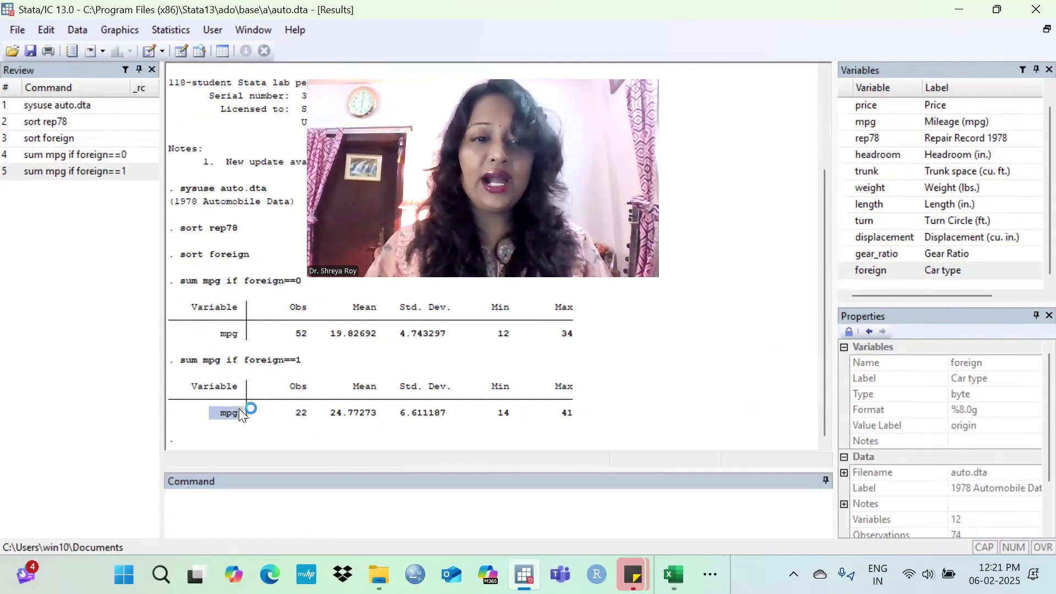
double_click(301, 412)
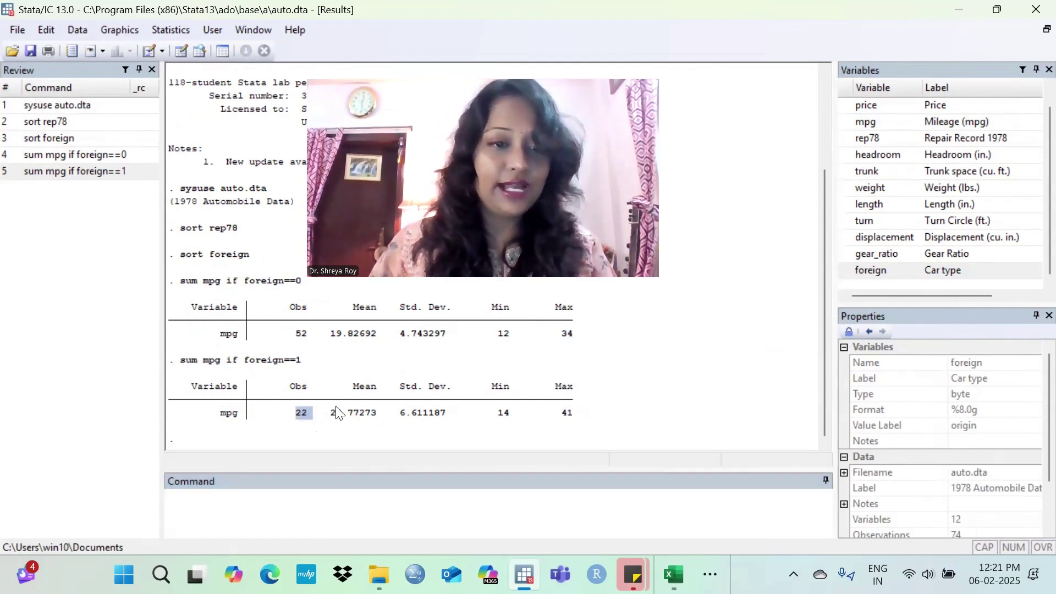
double_click(371, 416)
left_click_drag(422, 412, 518, 411)
left_click(555, 408)
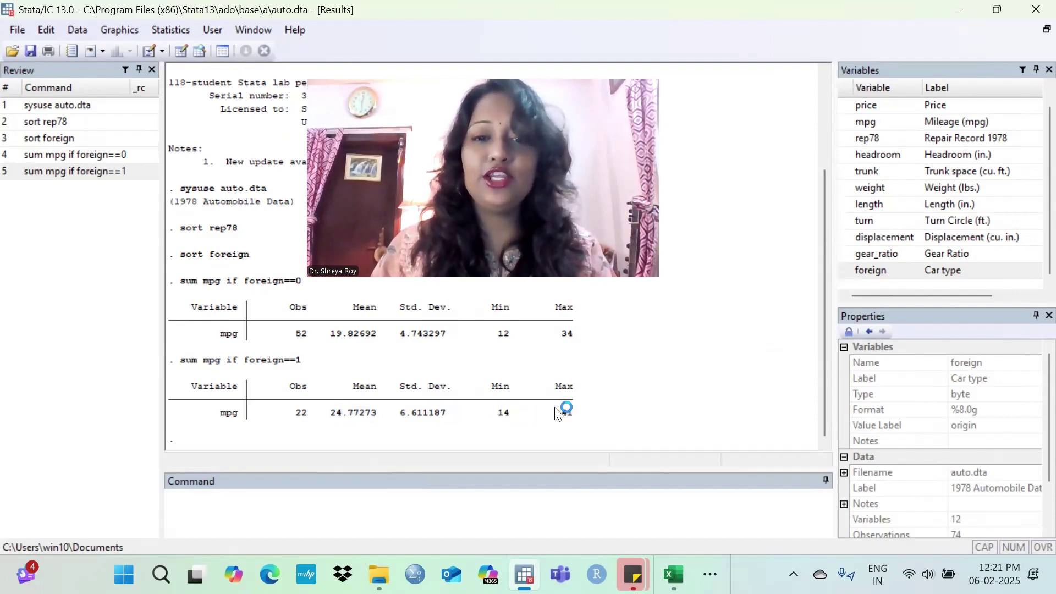
scroll(632, 414, "up", 3)
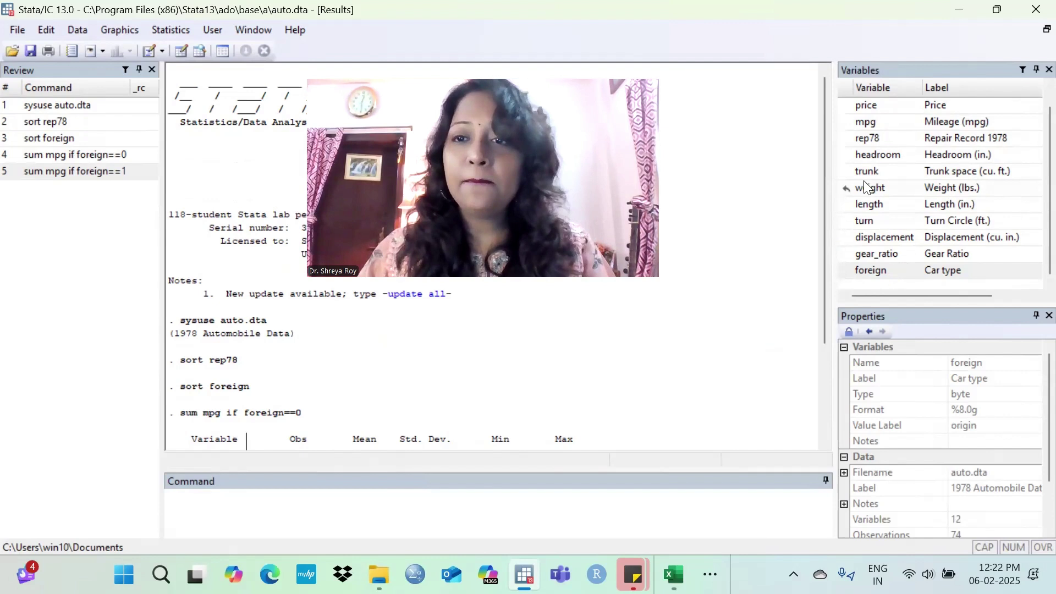
- Generate a new variable ch by running gen ch= mpg* rep78- headroom
left_click(229, 519)
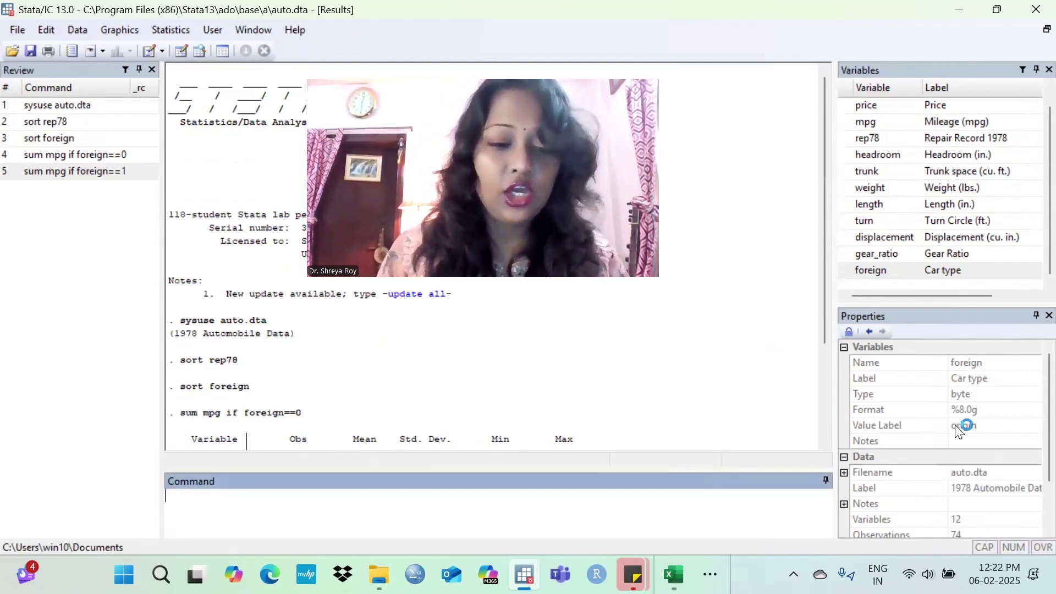
type("gen ")
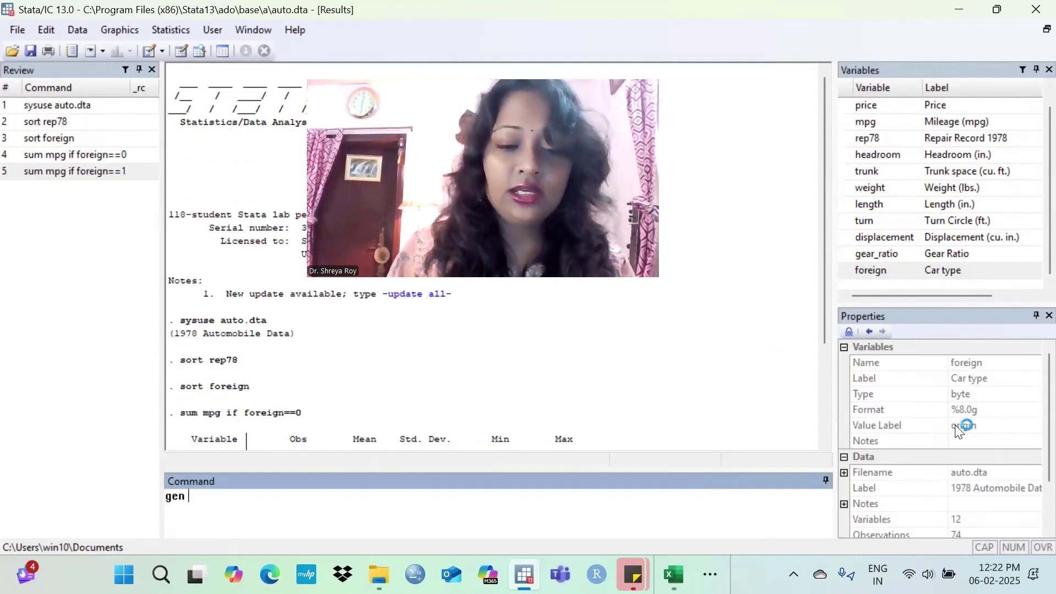
type("ch=")
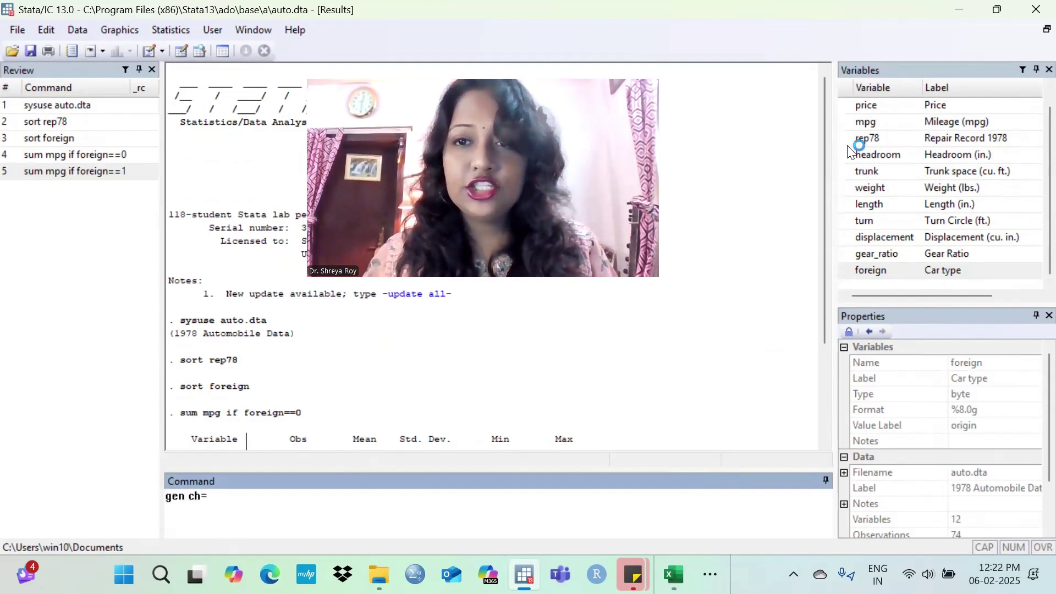
double_click(850, 122)
type("*")
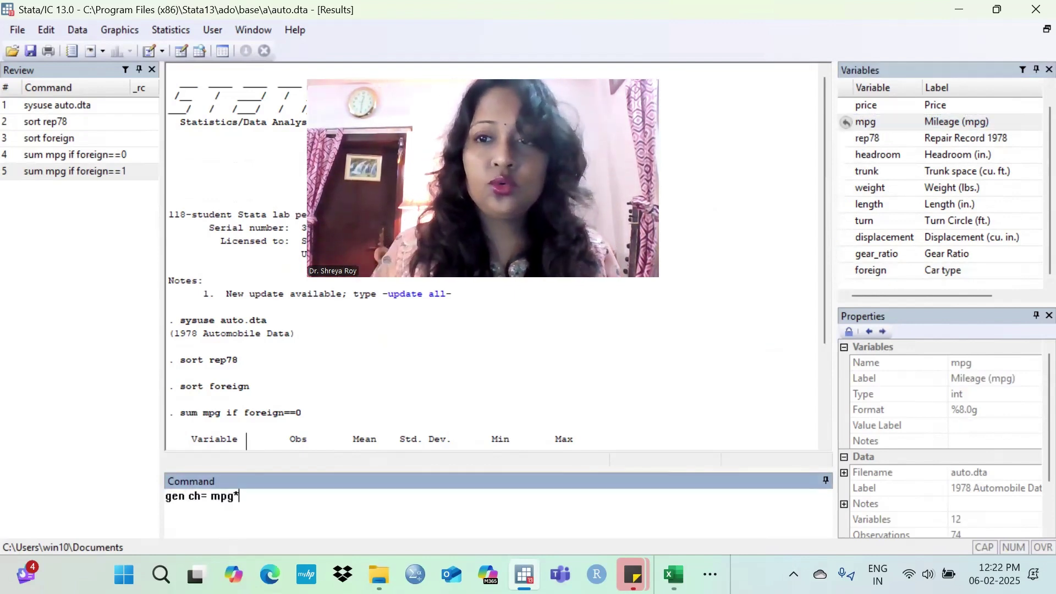
double_click(869, 138)
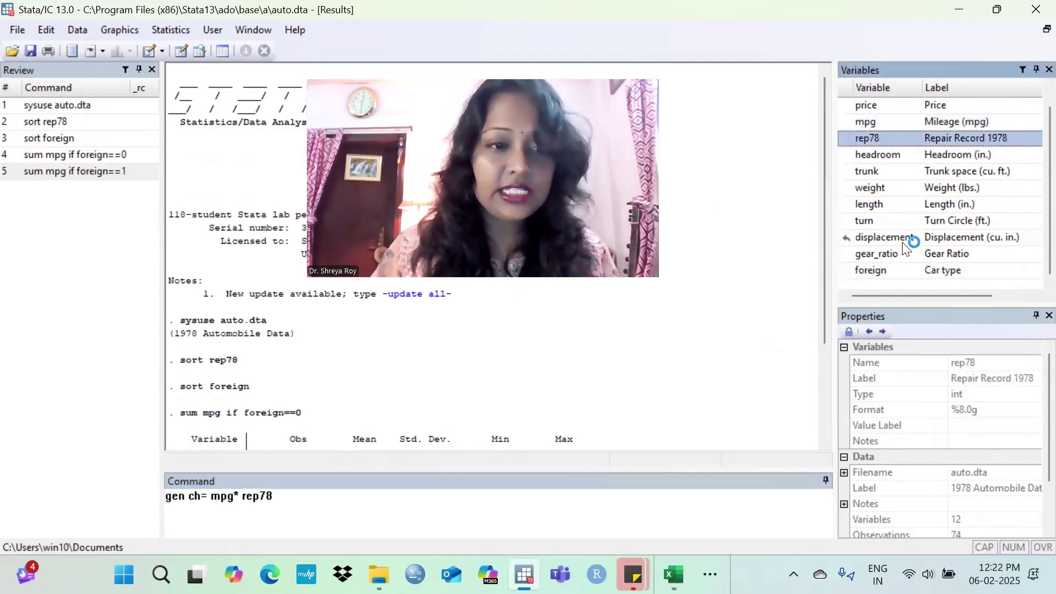
type("-")
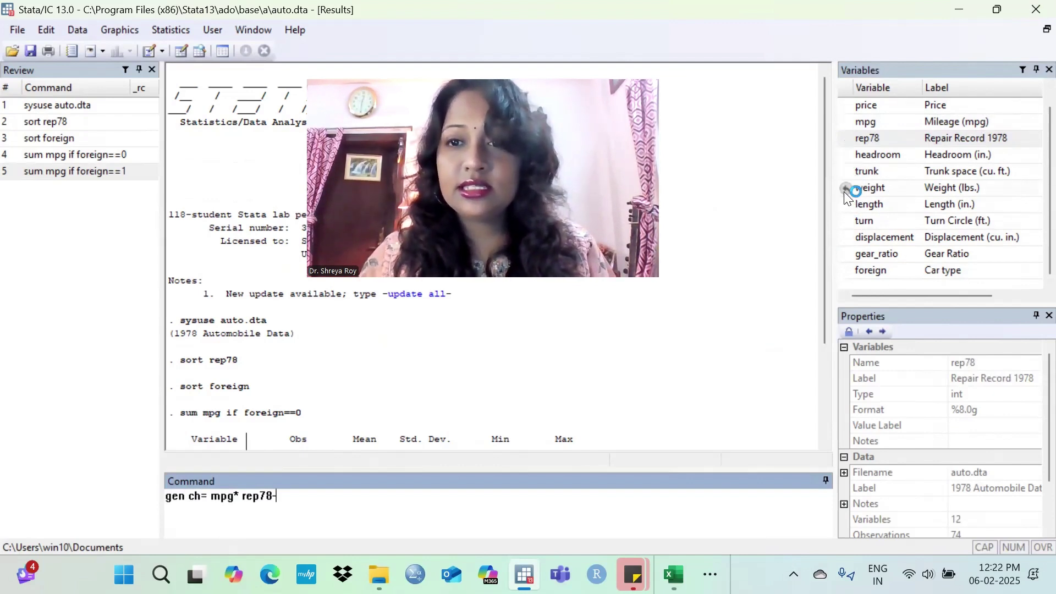
mouse_move(842, 192)
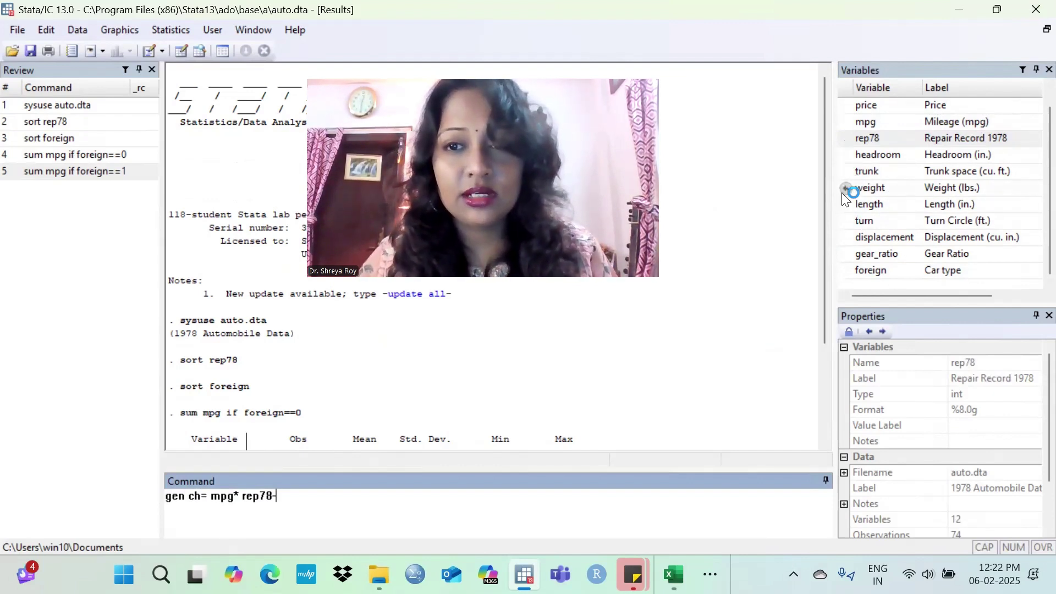
left_click(844, 156)
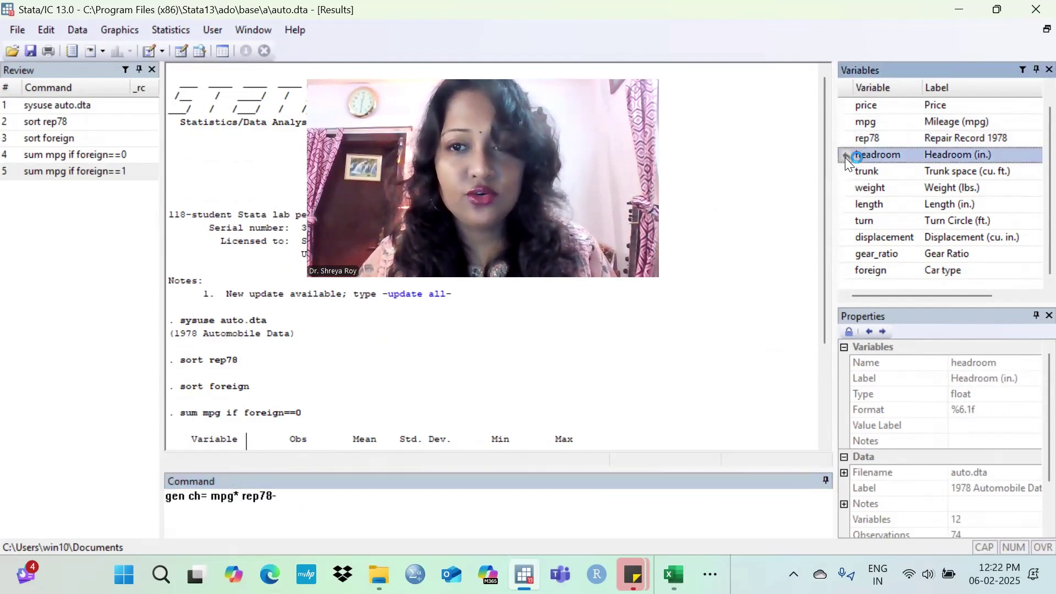
key("Return")
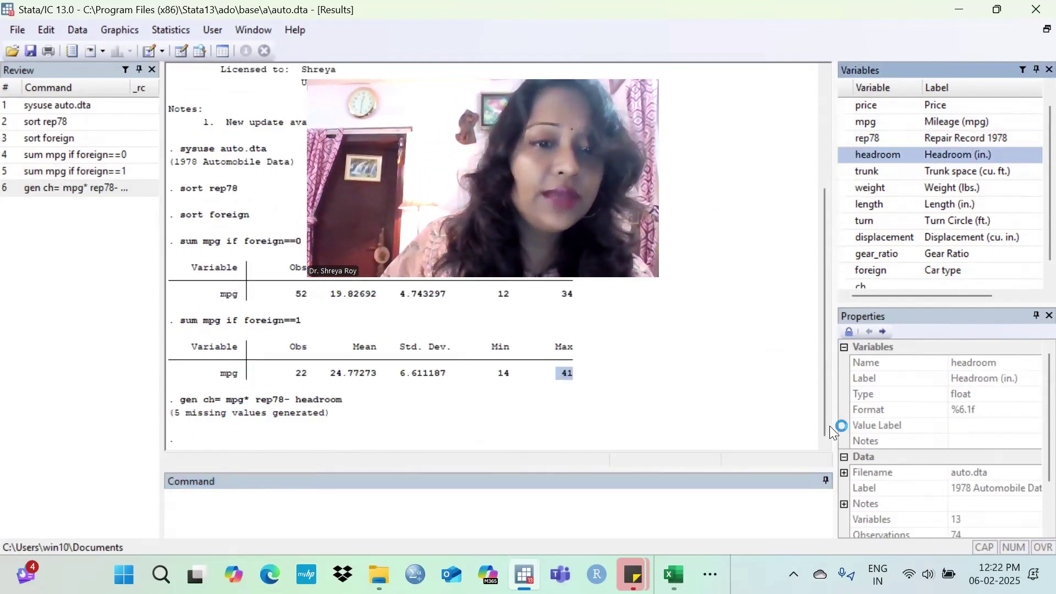
- Review the missing-values note and inspect the ch column in the Data Editor's browse mode, closing the editor when done
left_click_drag(176, 414, 328, 412)
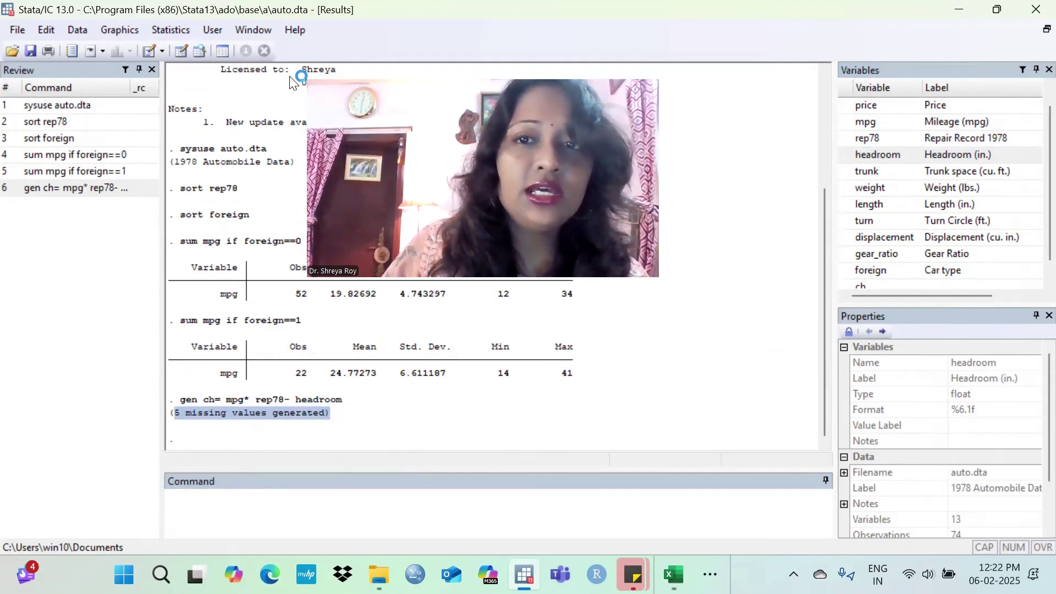
left_click(195, 51)
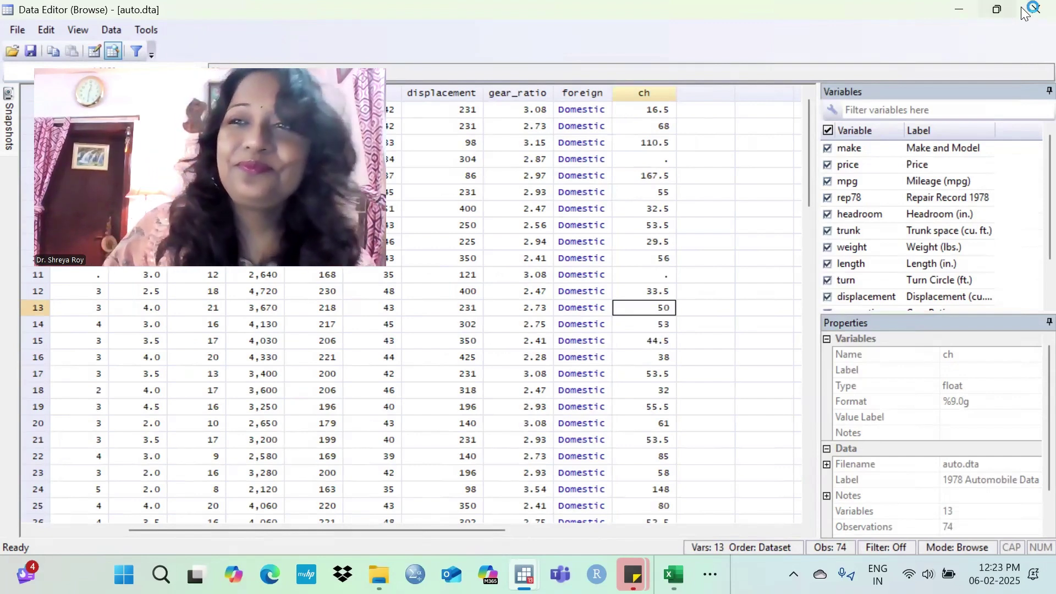
key("alt+F4")
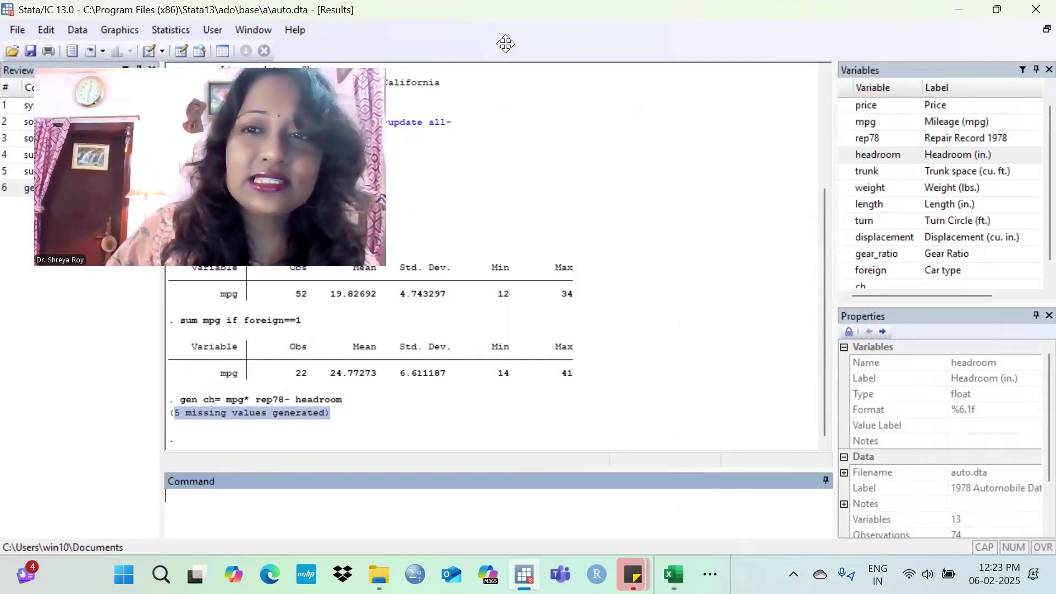